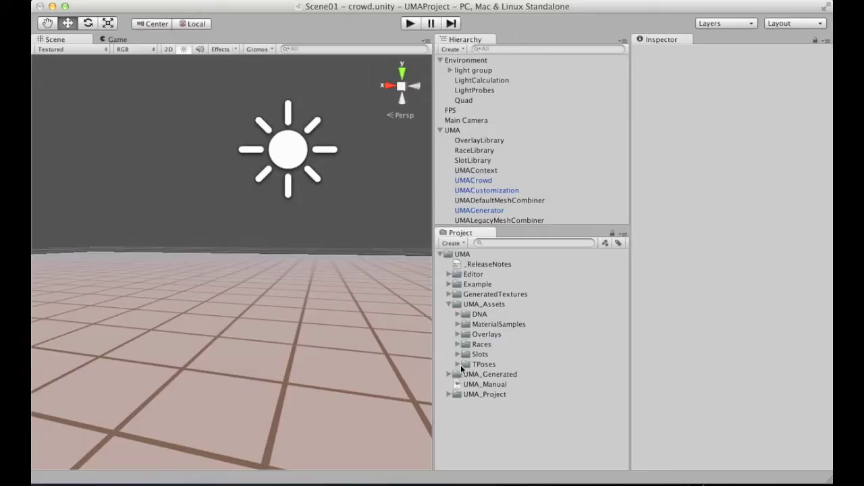
Step: Fold TPoses and UMA_Assets, then expand UMA_Generated to reveal Characters and DnaHelpers
left_click(459, 364)
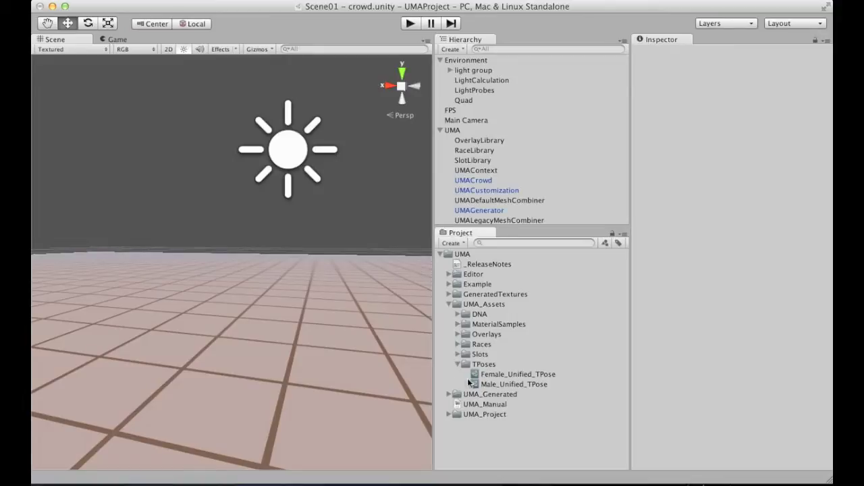
left_click(457, 365)
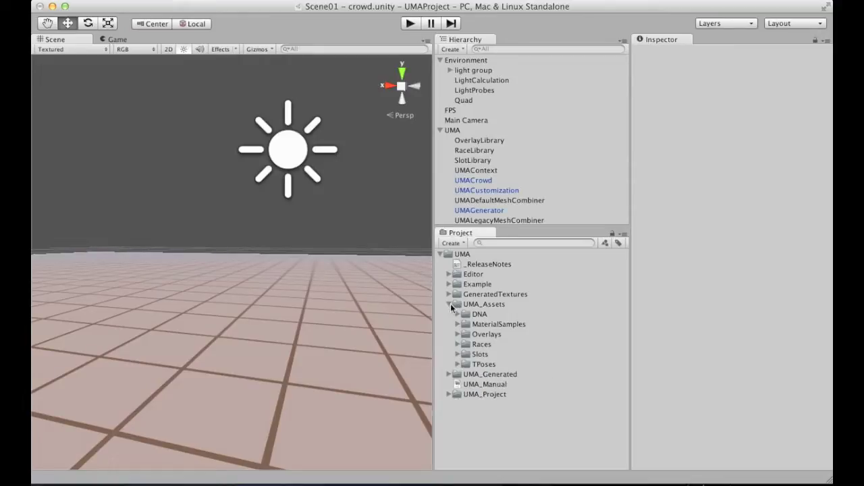
left_click(450, 304)
left_click(449, 315)
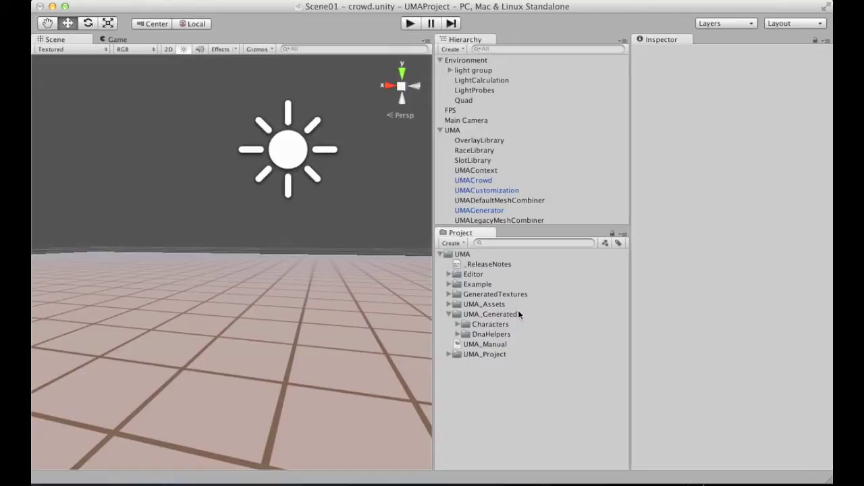
Step: Load the Scene02 - serialized scene from Example/Scenes without saving the current scene
left_click(449, 285)
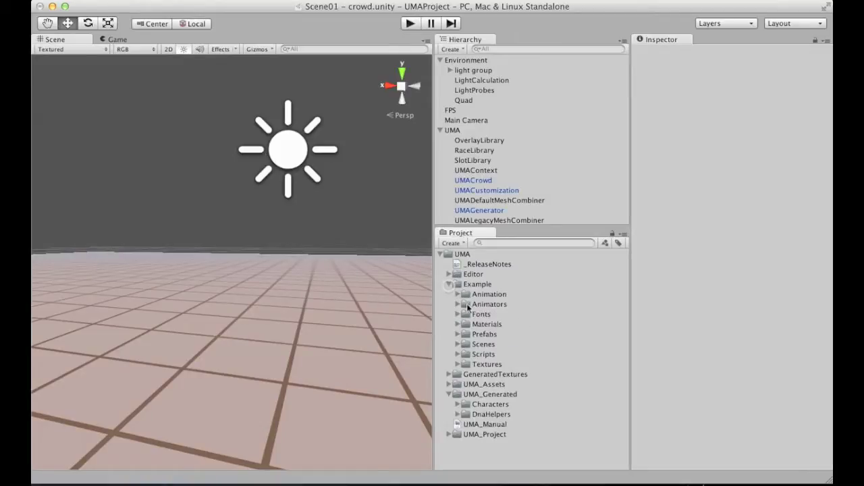
left_click(457, 344)
double_click(502, 374)
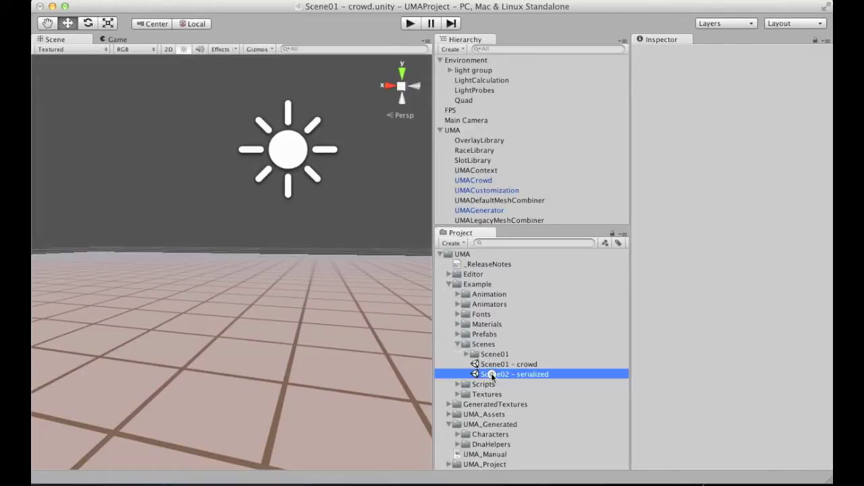
left_click(407, 175)
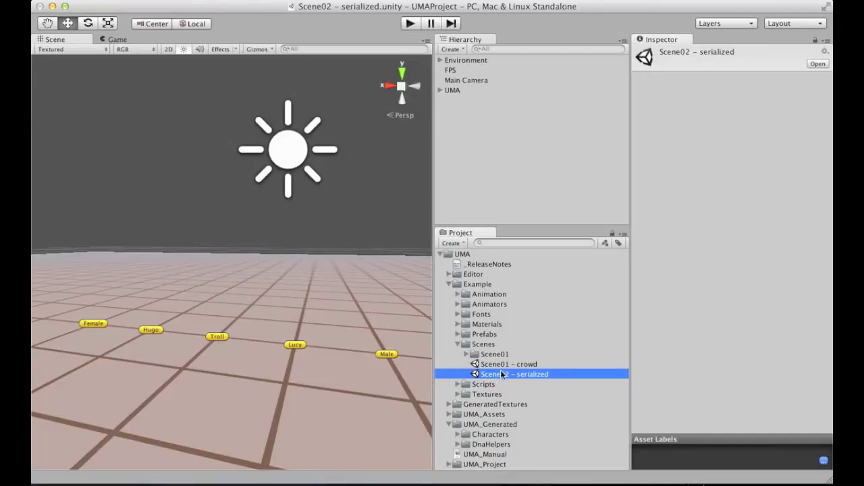
left_click(457, 344)
left_click(449, 284)
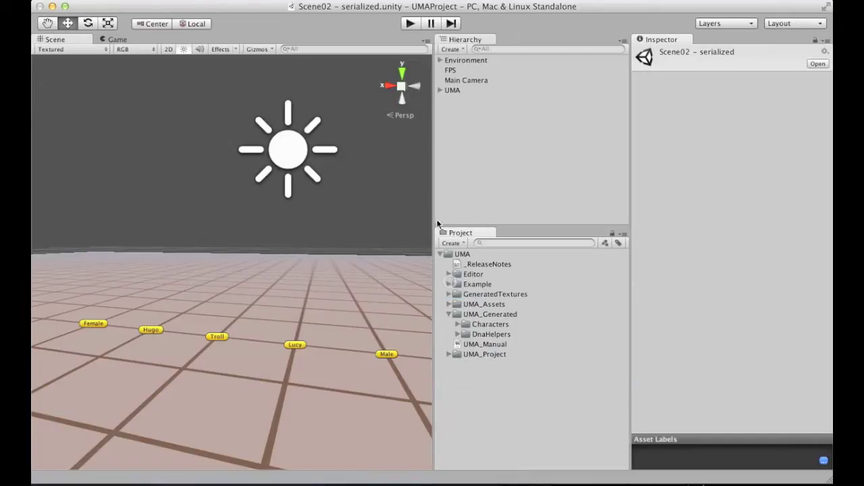
Step: Ping the Uma Recipe assets used by Lucy and Troll, then expand DnaHelpers
left_click(295, 345)
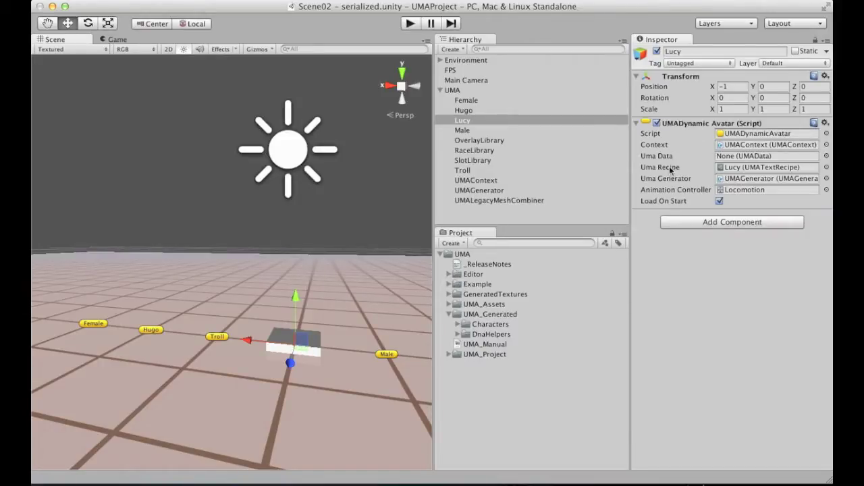
left_click(740, 173)
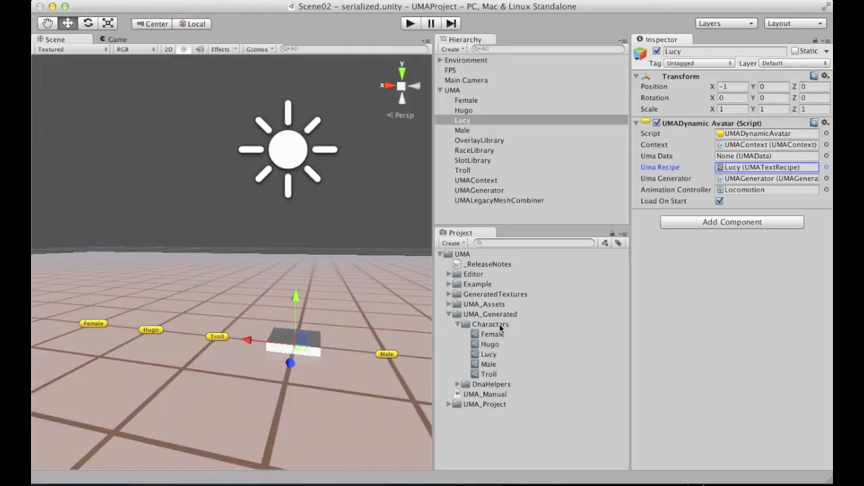
left_click(223, 341)
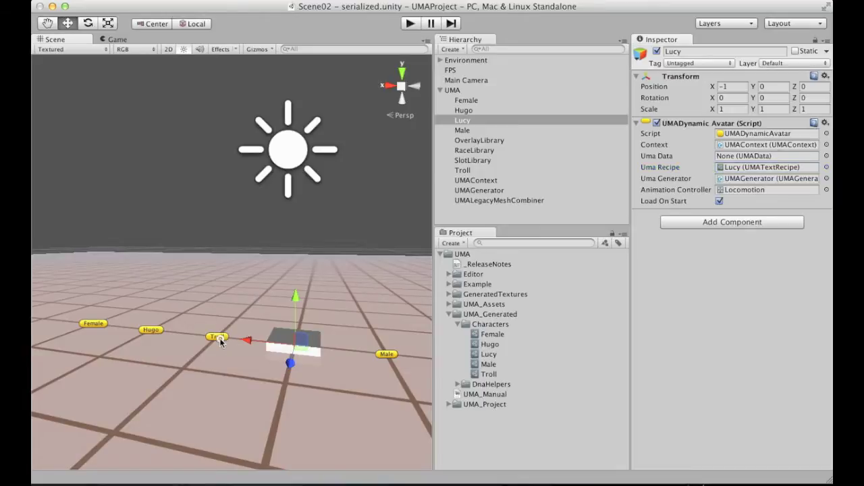
left_click(734, 168)
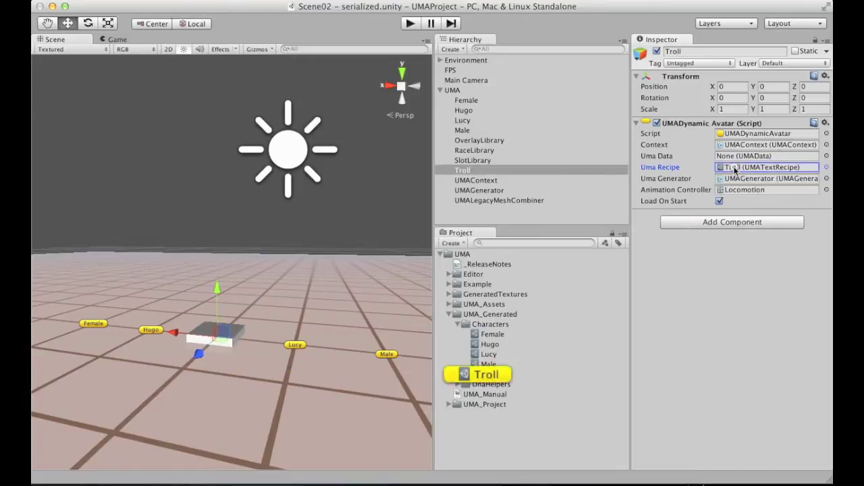
left_click(457, 324)
left_click(458, 335)
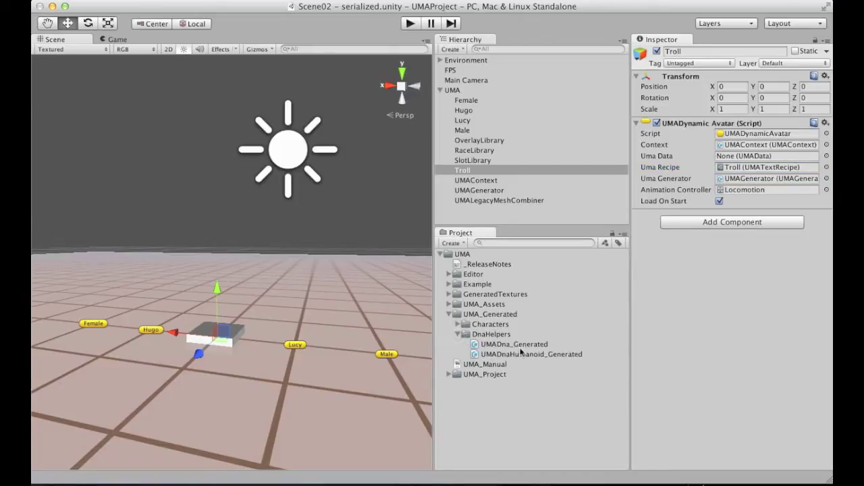
Step: Read the UMADna_Generated and UMADnaHumanoid_Generated code in a wider Inspector, then collapse DnaHelpers and UMA_Generated
left_click(511, 354)
left_click(525, 345)
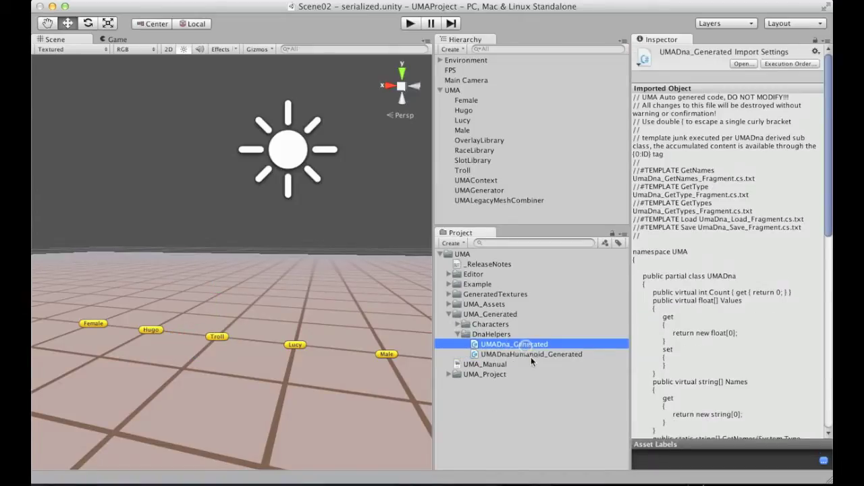
left_click(531, 354)
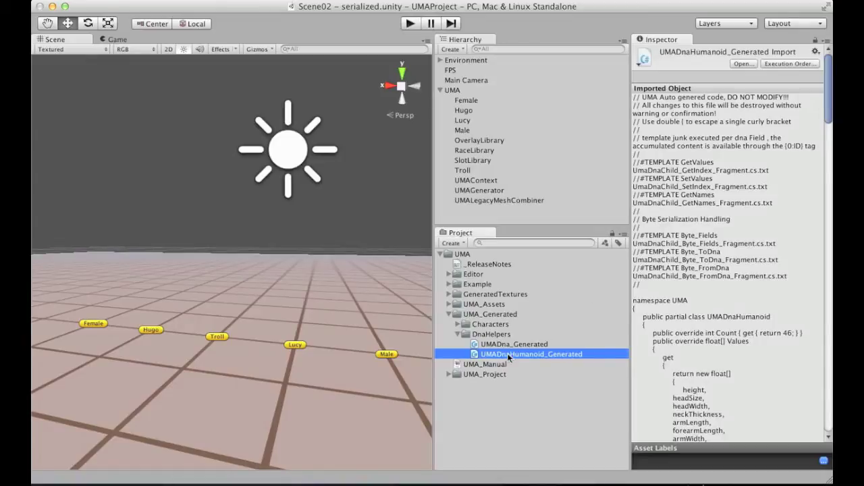
left_click_drag(630, 213, 611, 211)
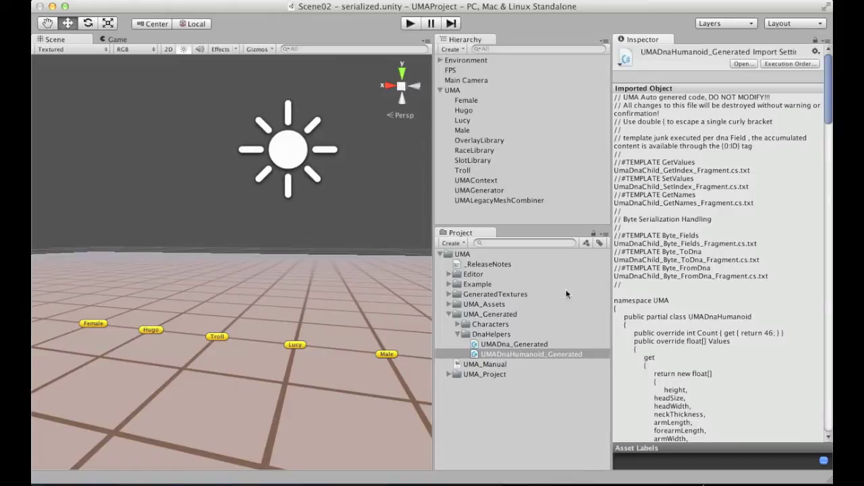
left_click(474, 334)
left_click(459, 334)
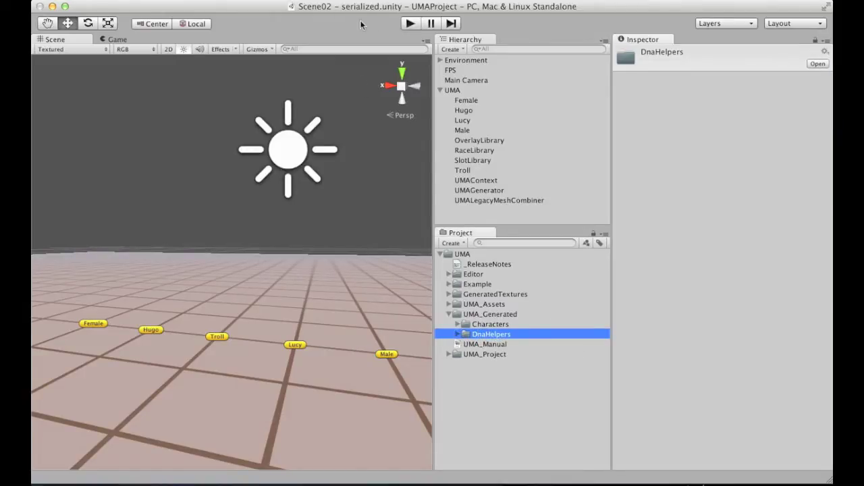
left_click(475, 380)
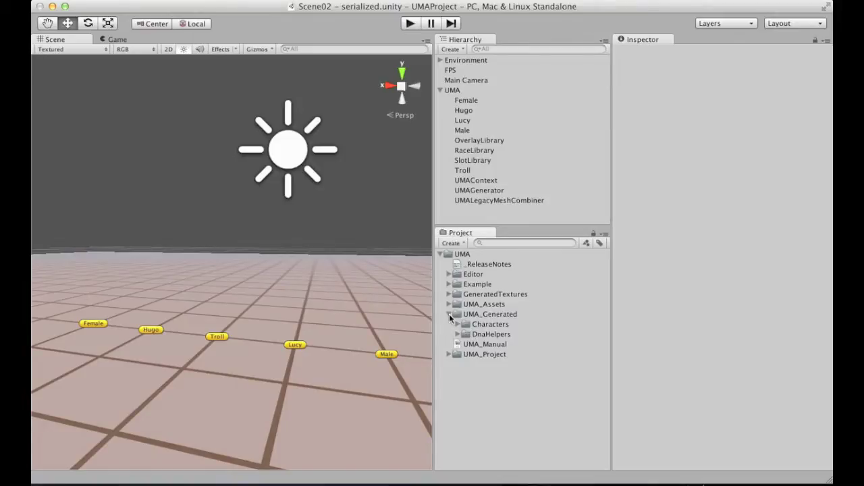
left_click(448, 314)
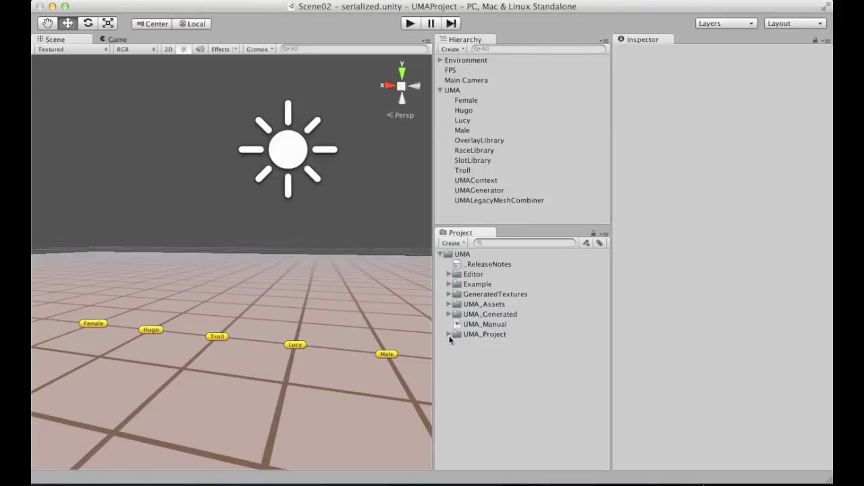
Step: Reveal UMA_Manual in Finder and open UMA_Manual.pdf
left_click(468, 324)
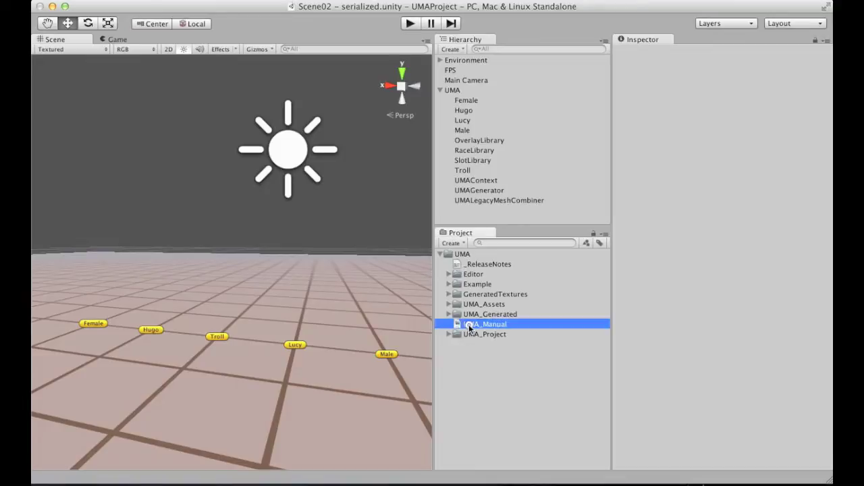
right_click(491, 329)
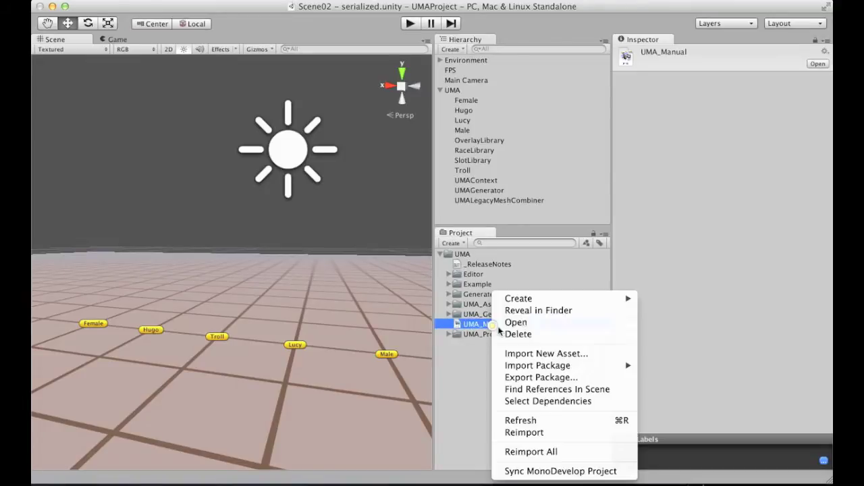
left_click(554, 311)
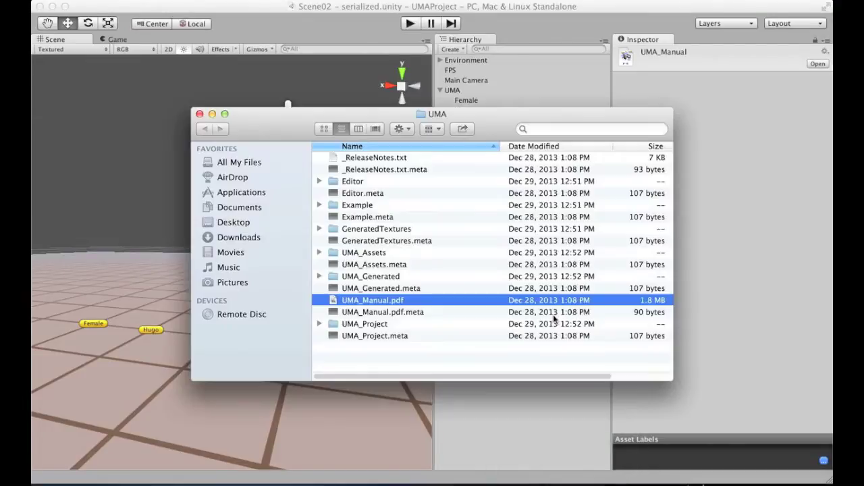
double_click(400, 301)
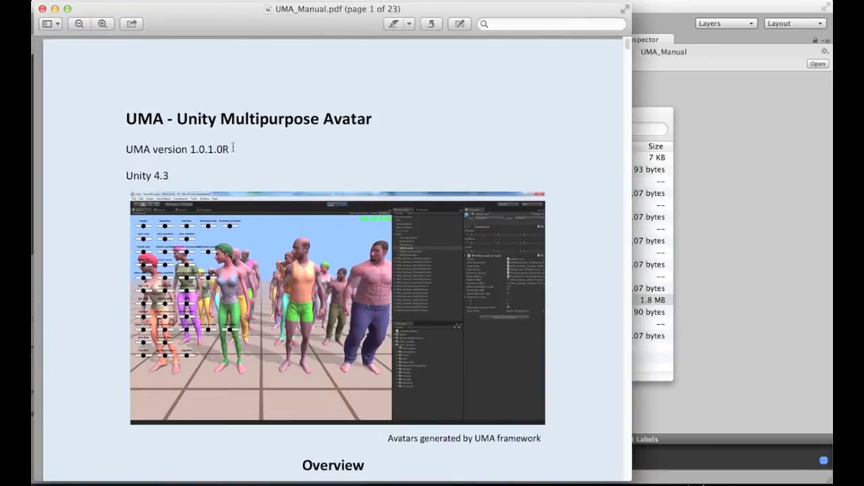
Step: Read the opening pages of UMA_Manual.pdf, briefly highlighting the version line
scroll(328, 160, "down", 2)
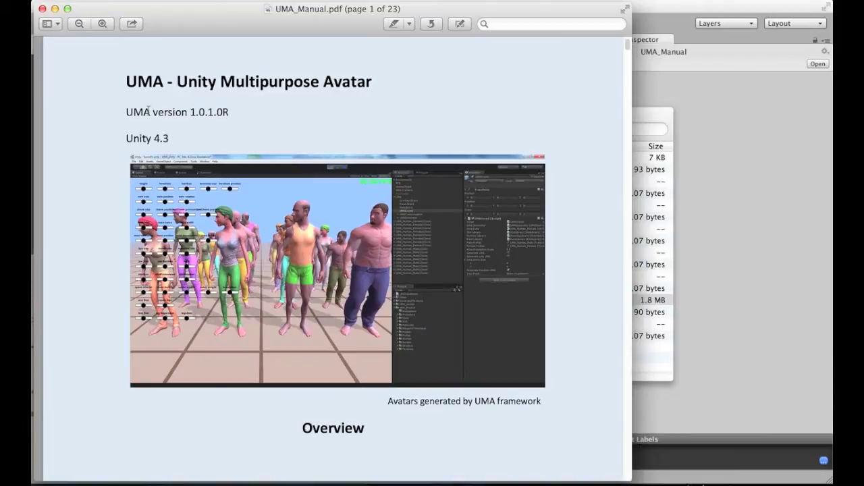
left_click_drag(125, 111, 221, 113)
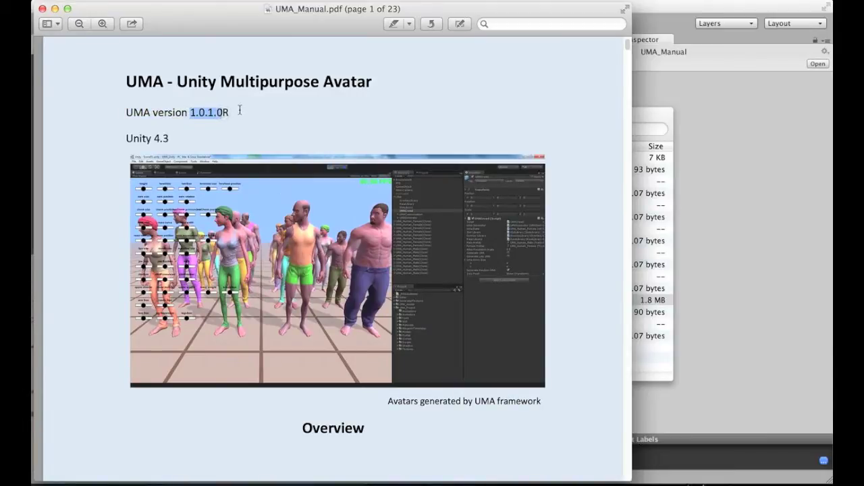
left_click(239, 110)
scroll(530, 173, "down", 10)
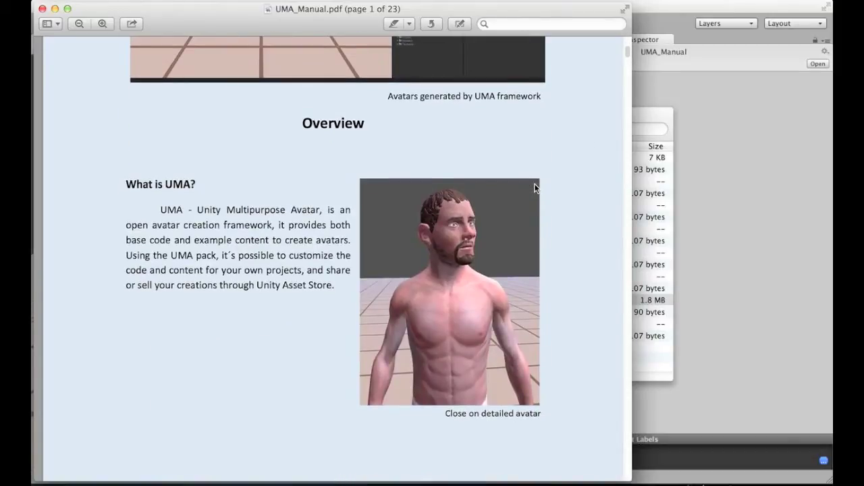
scroll(534, 187, "down", 20)
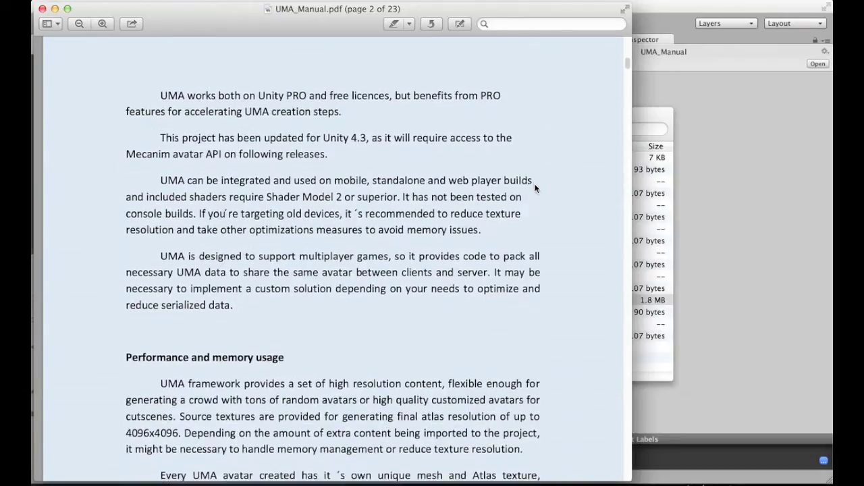
scroll(534, 187, "down", 20)
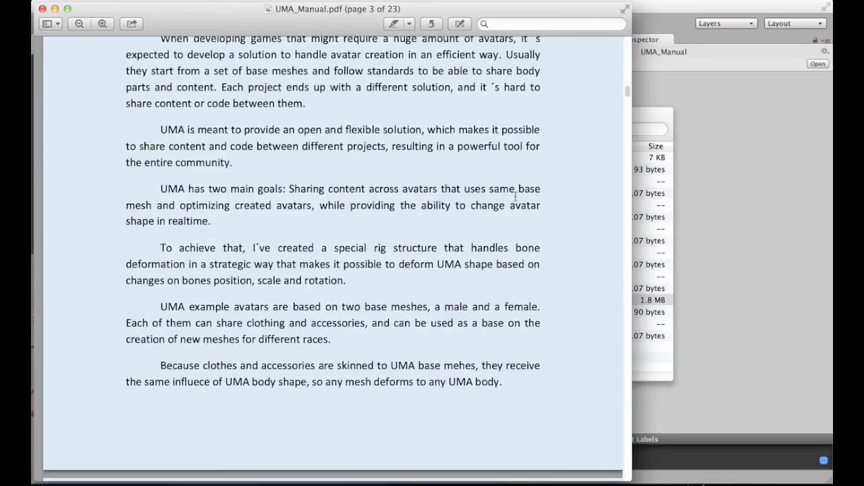
scroll(515, 201, "down", 20)
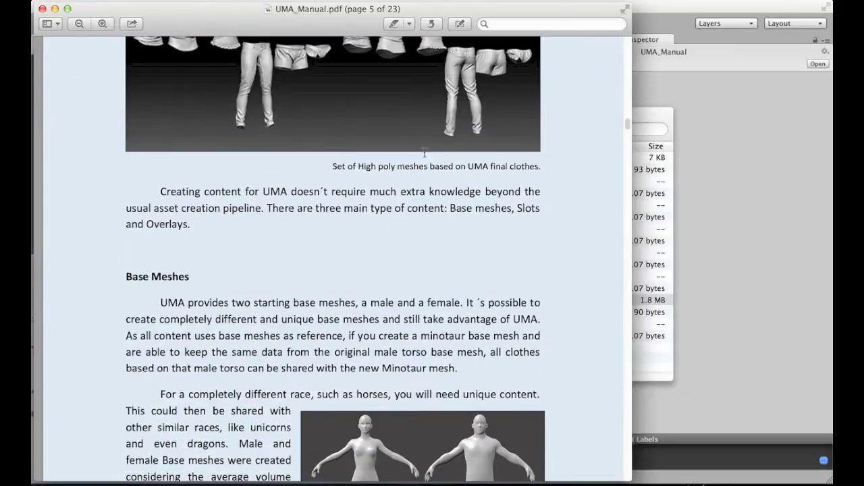
scroll(324, 121, "up", 4)
Step: Read on from the overlay composition section to the UMA Components diagram on page 15
left_click_drag(254, 162, 438, 165)
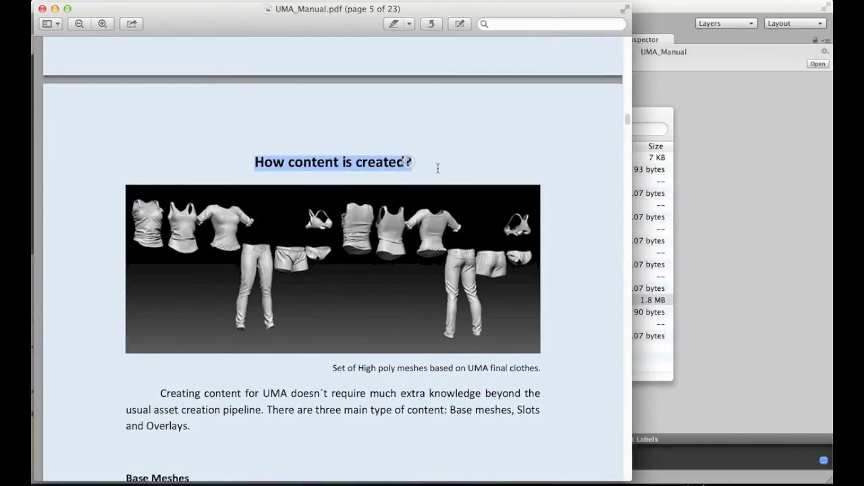
scroll(412, 203, "down", 6)
scroll(413, 217, "down", 8)
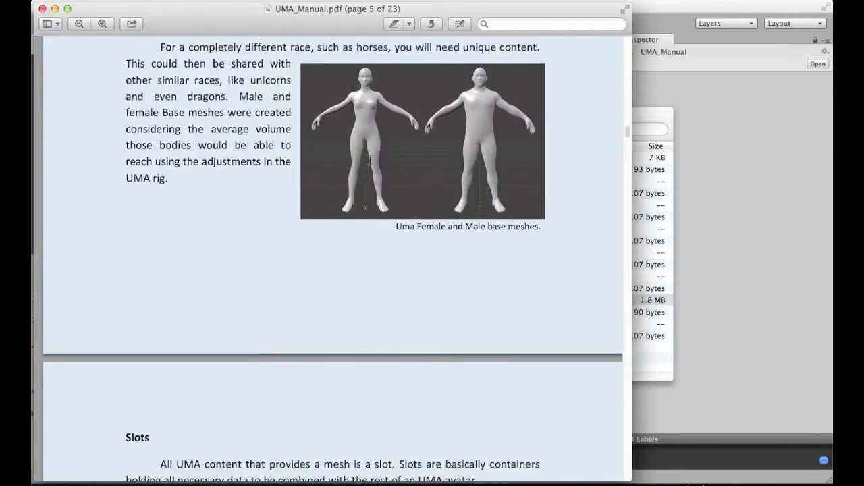
scroll(370, 160, "down", 20)
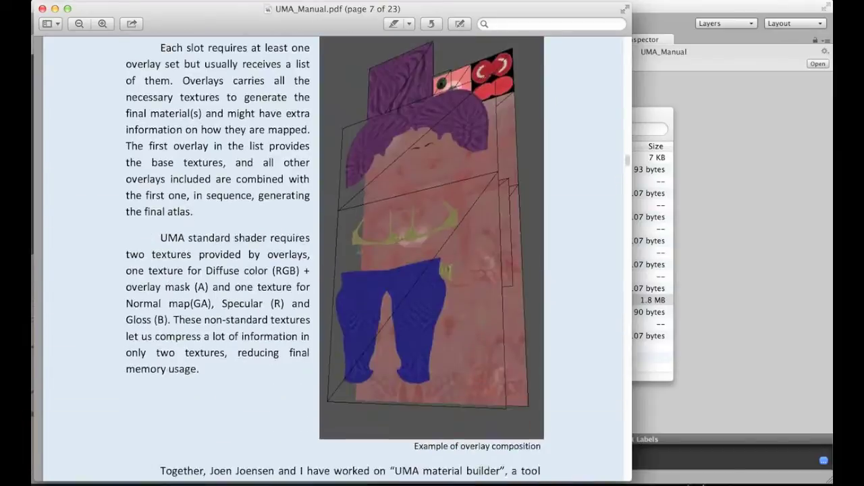
scroll(360, 245, "down", 4)
scroll(461, 161, "up", 4)
scroll(444, 114, "down", 20)
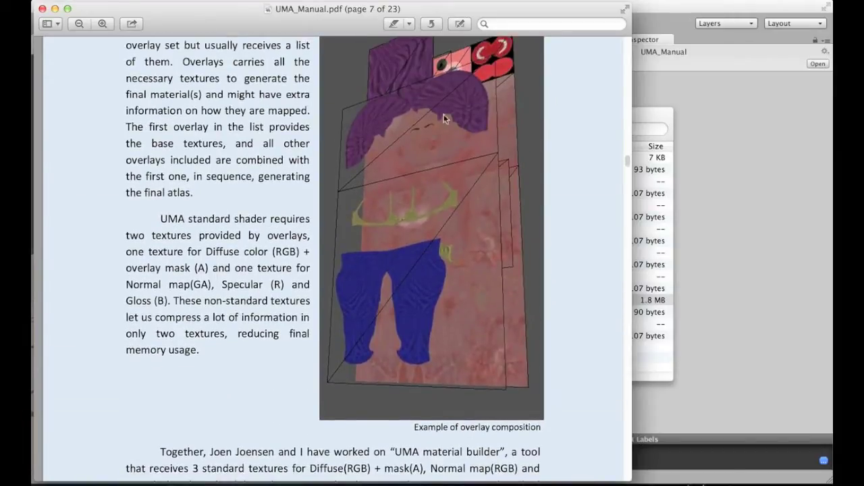
scroll(401, 222, "down", 5)
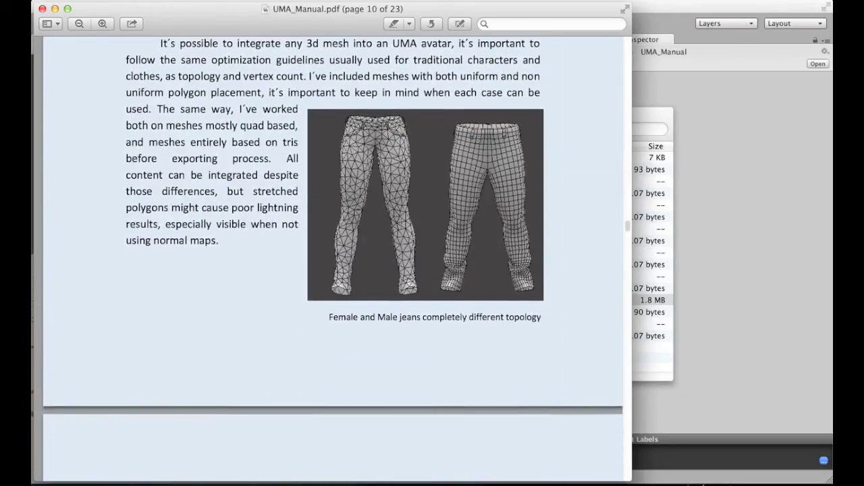
scroll(428, 221, "down", 8)
scroll(428, 221, "down", 8)
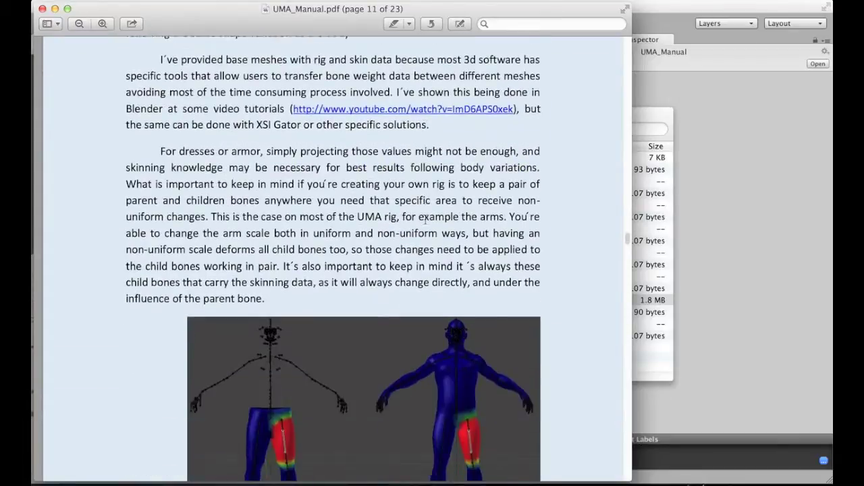
scroll(306, 152, "down", 20)
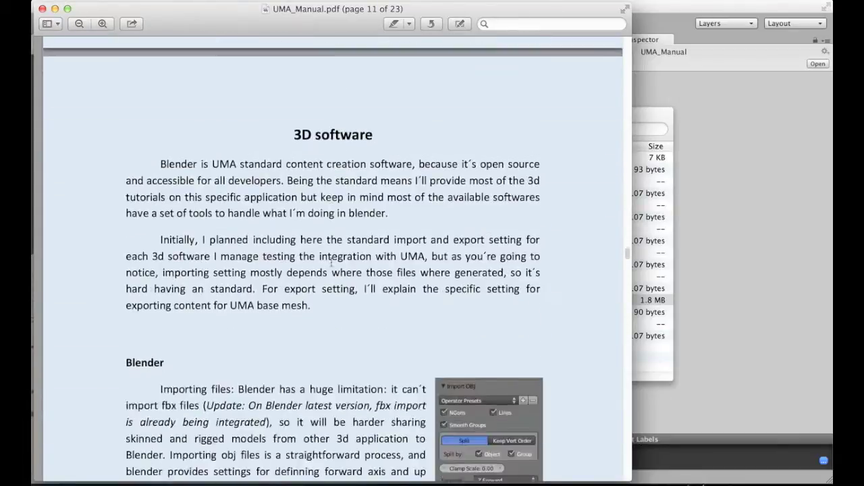
scroll(307, 153, "down", 5)
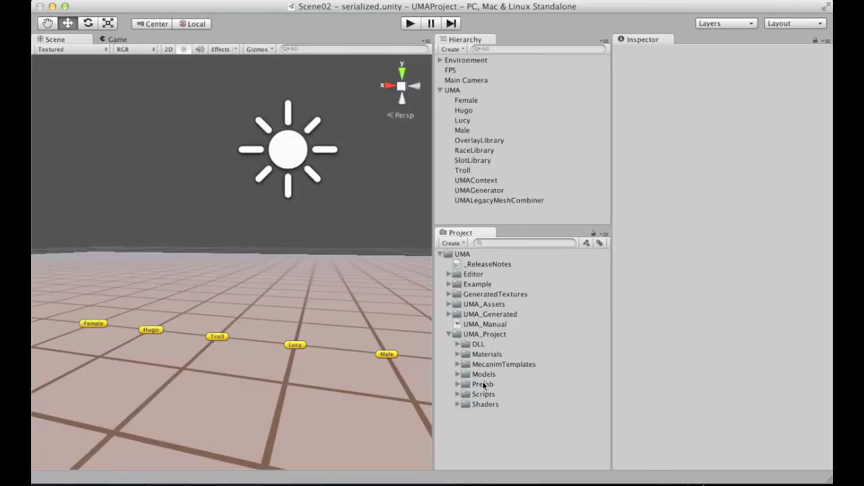
Step: Expand the DLL folder and read the DLL Source Code description in a wider Inspector
left_click(459, 345)
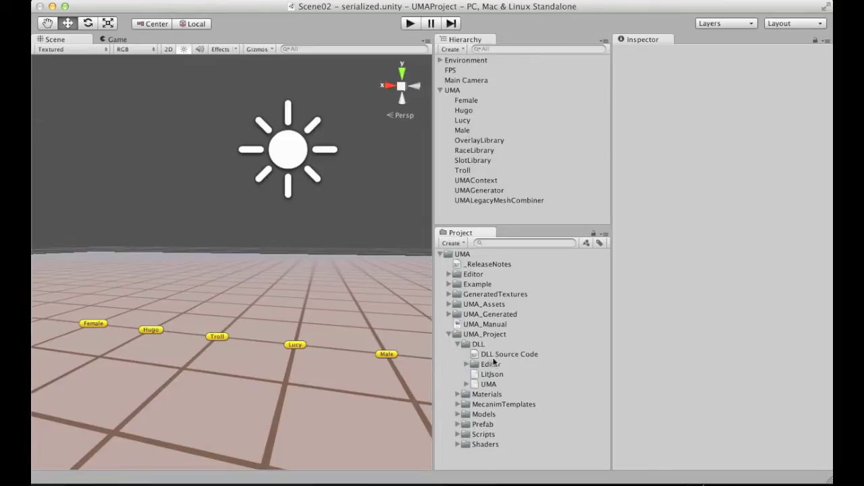
left_click(492, 355)
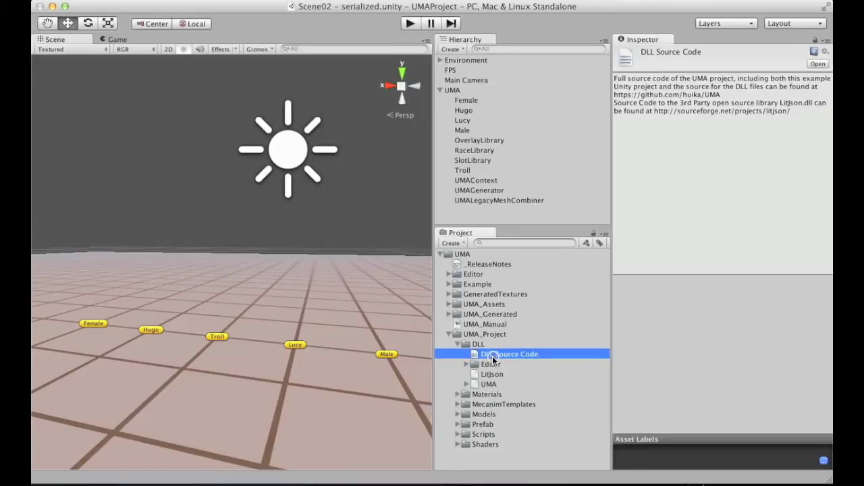
left_click_drag(613, 120, 587, 120)
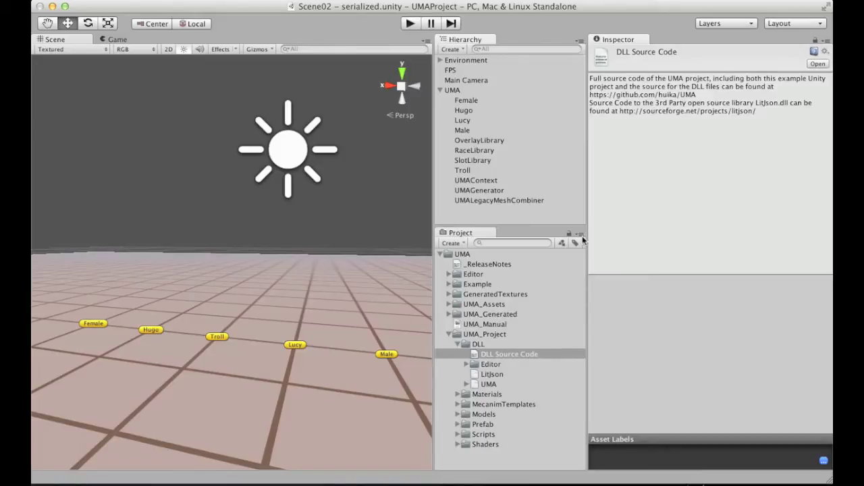
left_click_drag(583, 237, 612, 233)
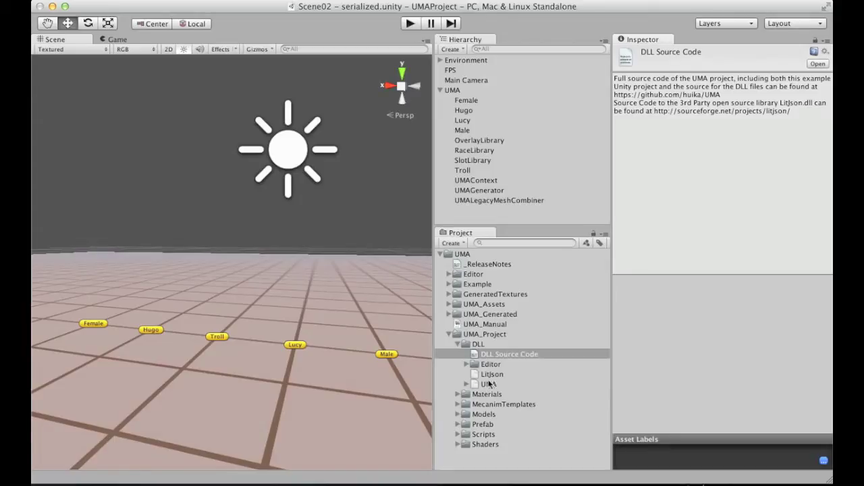
Step: Browse the UMA DLL's scripts, from TextureMerge through SlotData to DnaConverterBehaviour, then fold it away
left_click(486, 382)
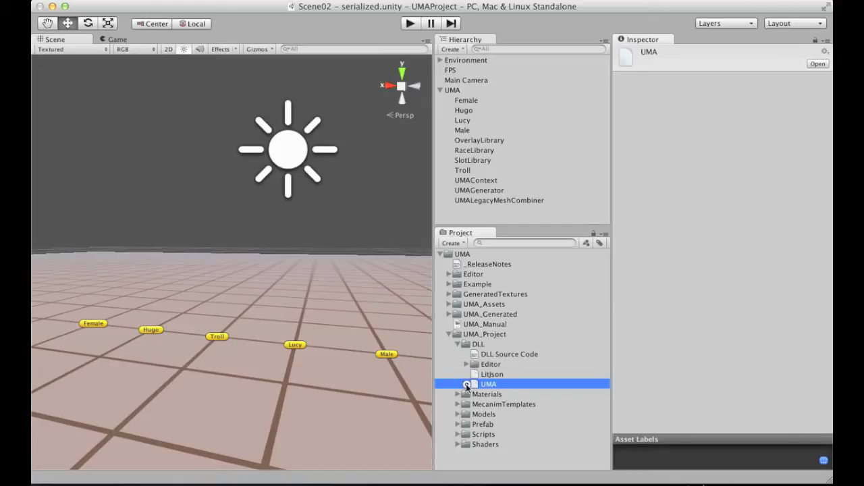
left_click(465, 384)
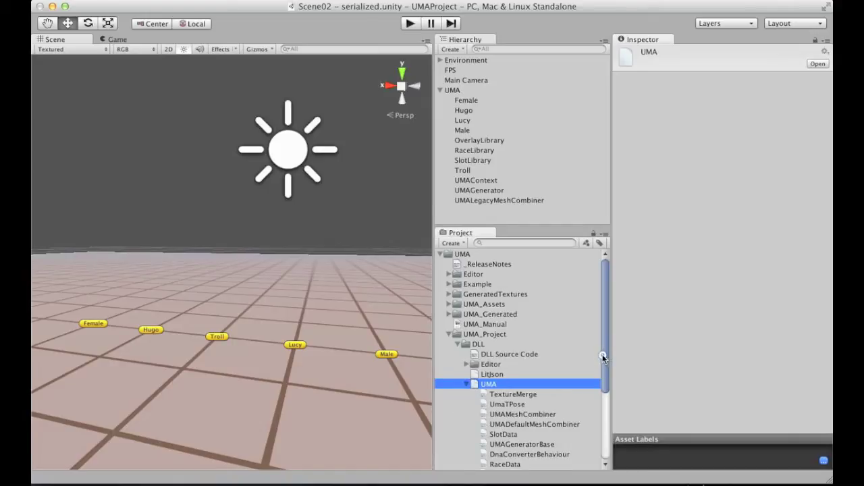
left_click_drag(602, 354, 607, 405)
left_click(514, 303)
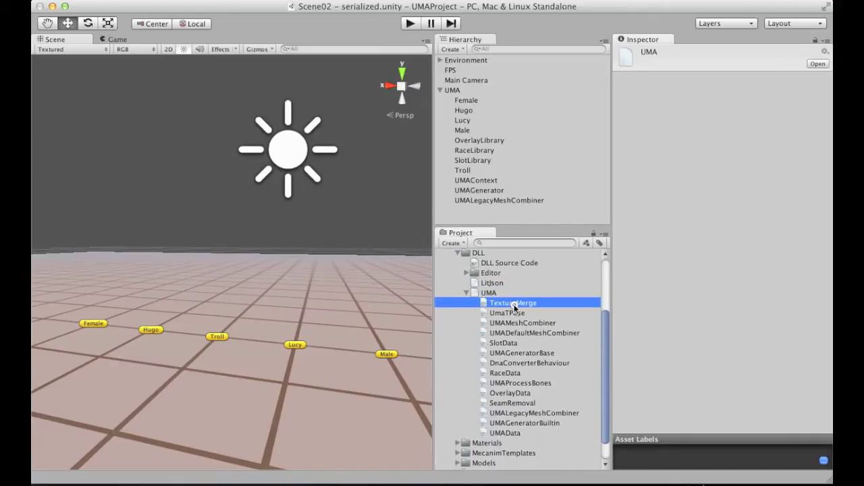
left_click(518, 314)
left_click(525, 324)
left_click(527, 333)
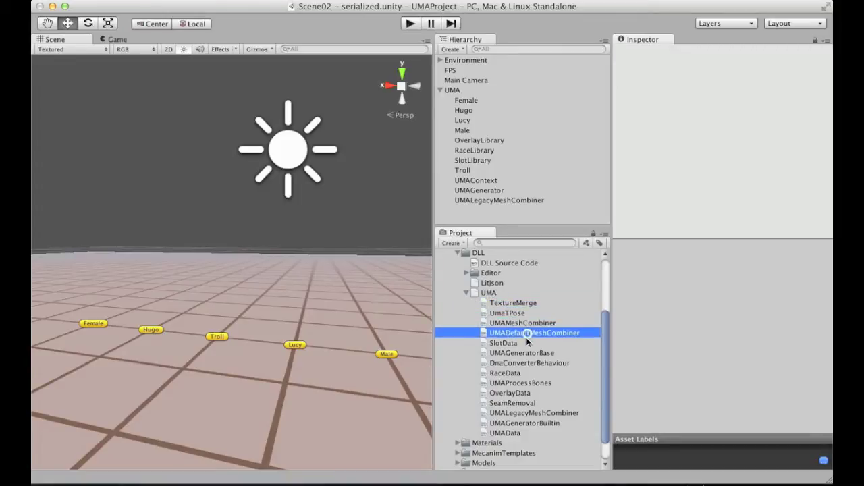
left_click(518, 342)
left_click(518, 351)
left_click(513, 364)
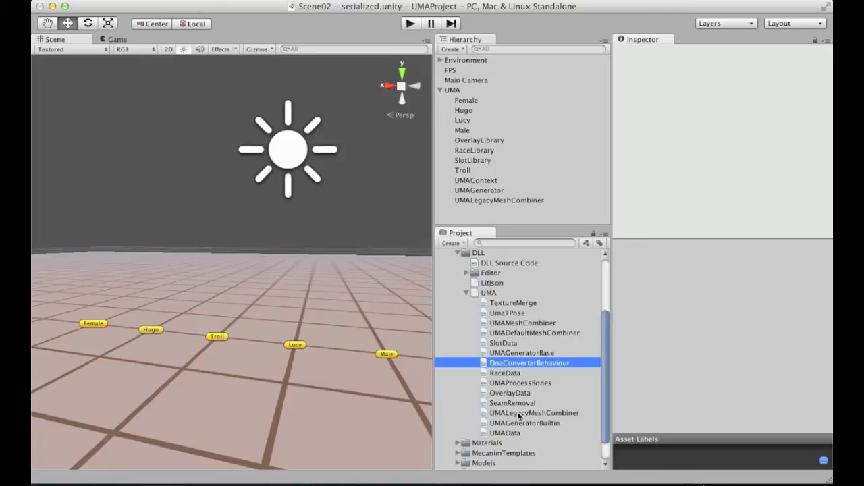
left_click(467, 292)
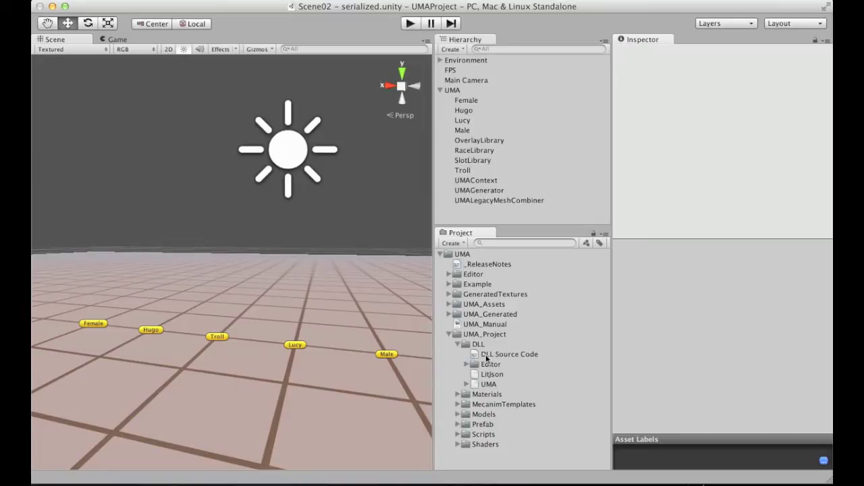
Step: Collapse DLL and inspect the TextureMerge material in Materials, spinning its preview sphere
left_click(457, 344)
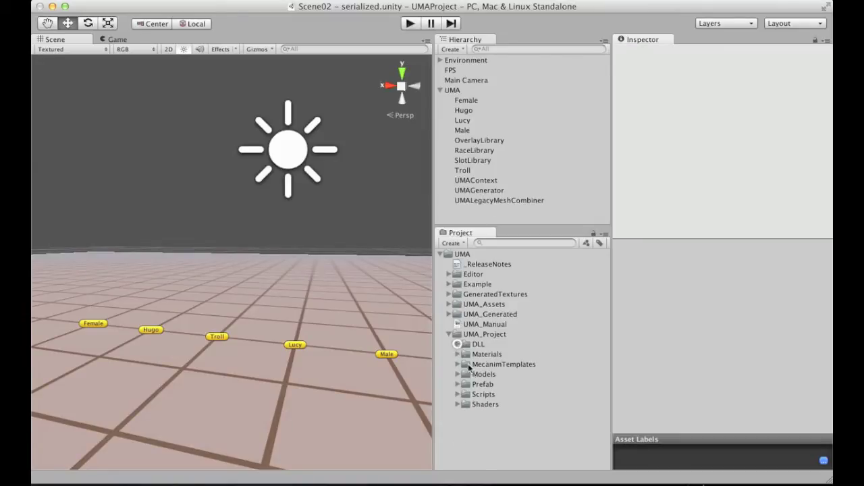
left_click(459, 355)
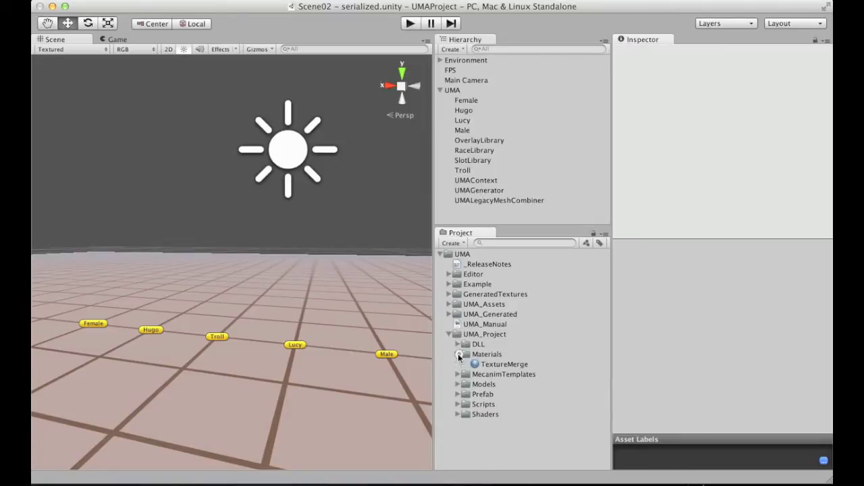
left_click(490, 365)
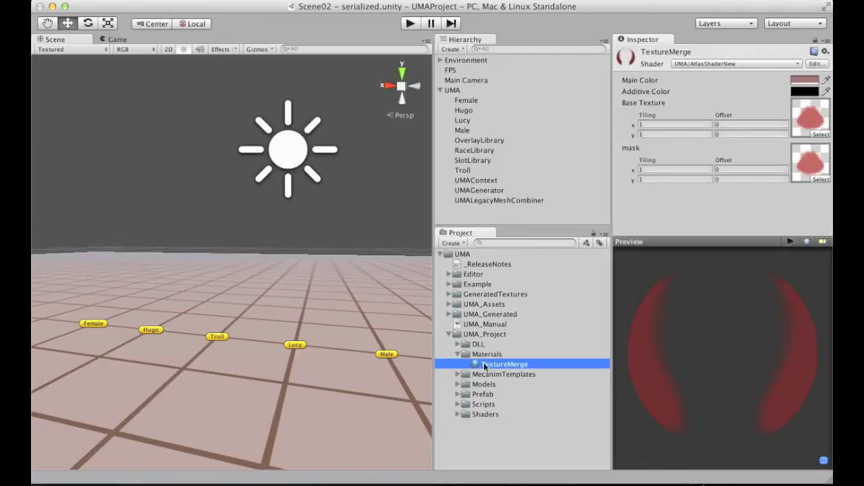
left_click_drag(650, 359, 765, 351)
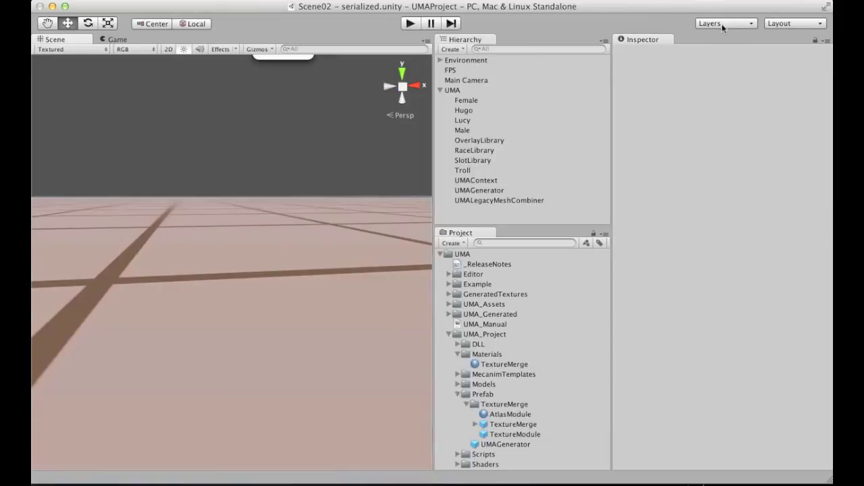
Step: Show the Tags & Layers settings through Layers > Edit Layers, with Atlas on User Layer 31
left_click(722, 24)
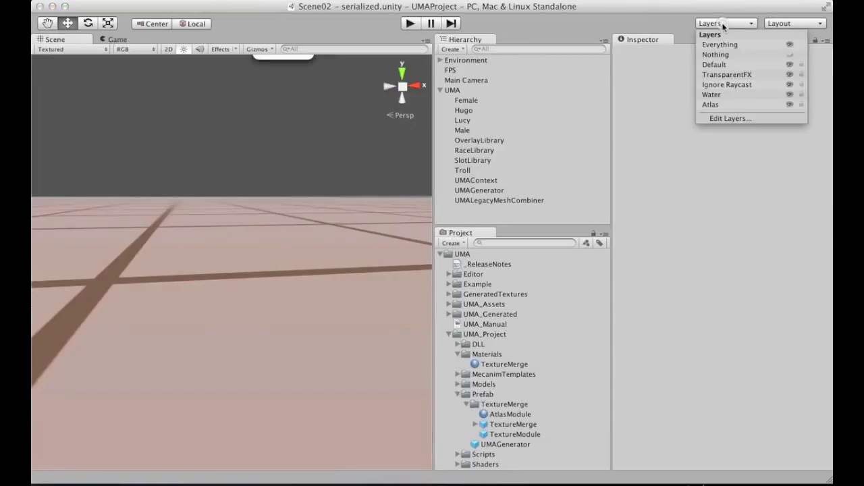
left_click(727, 120)
scroll(826, 261, "down", 1)
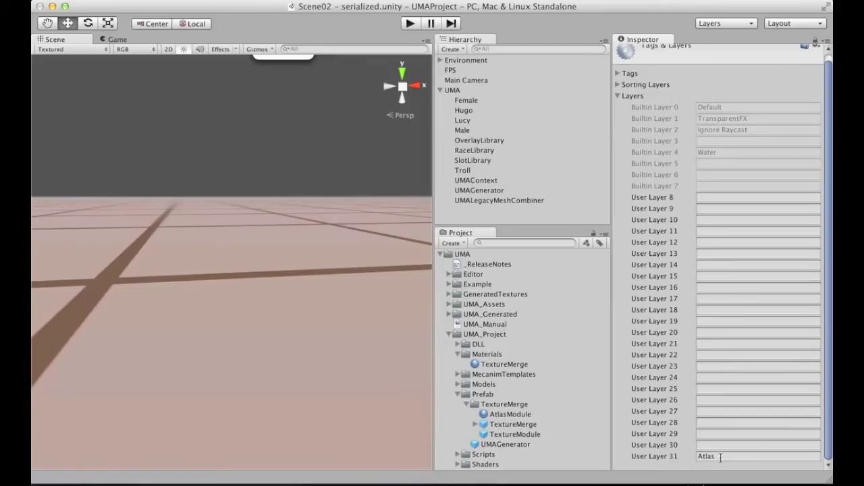
left_click(466, 216)
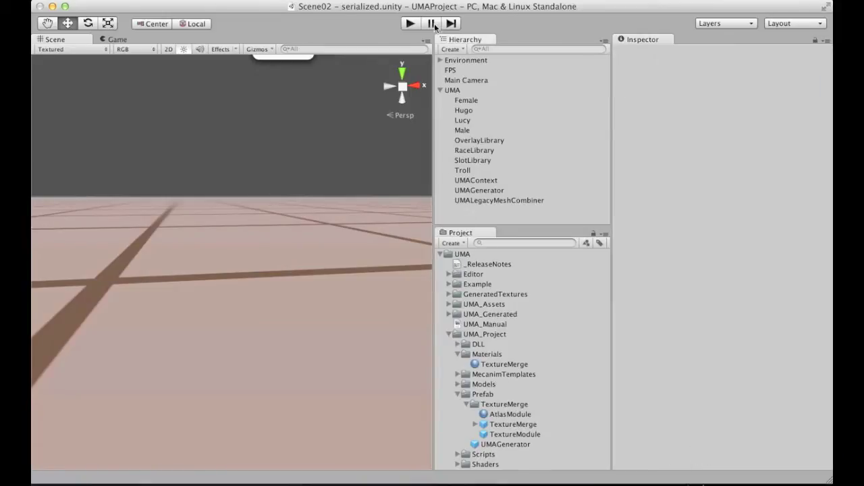
left_click(412, 24)
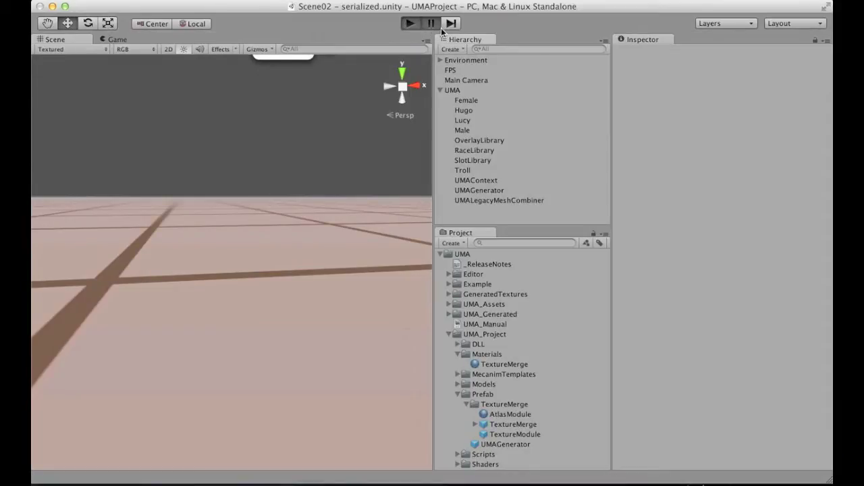
left_click(453, 24)
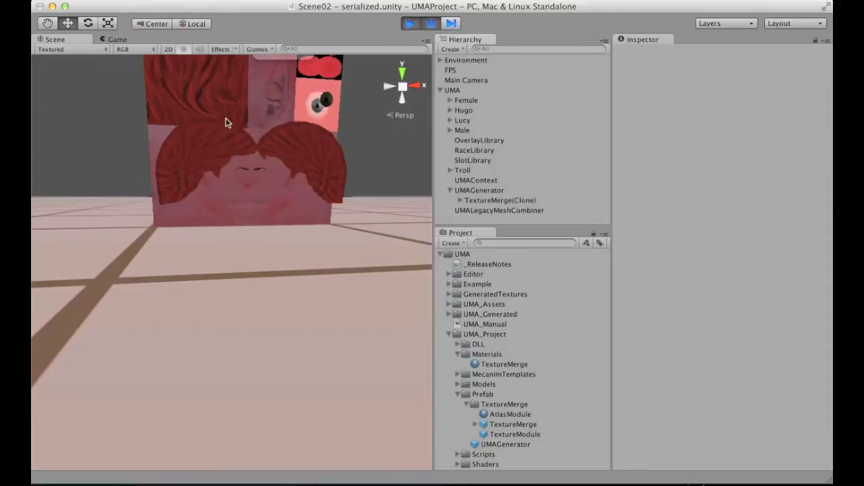
middle_click_drag(226, 122, 251, 239)
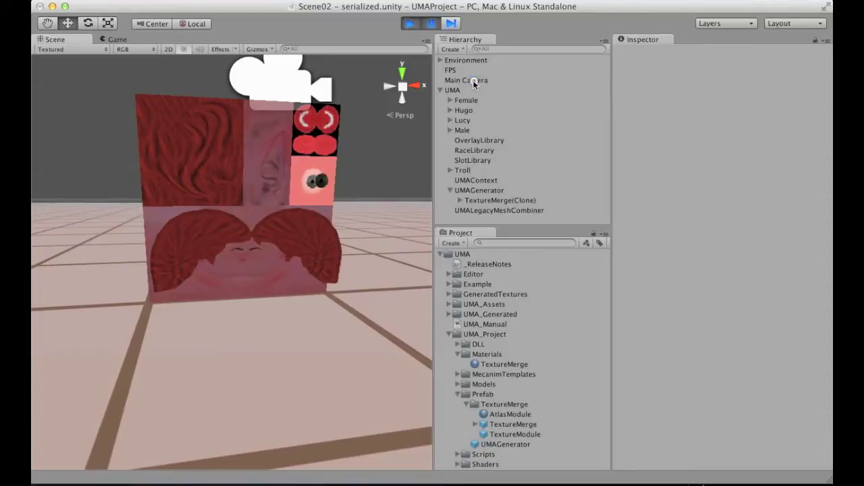
left_click(474, 82)
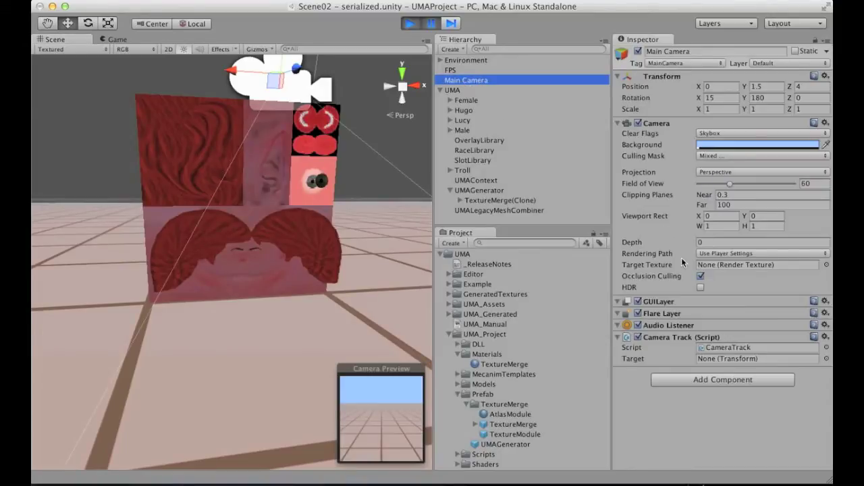
left_click(714, 156)
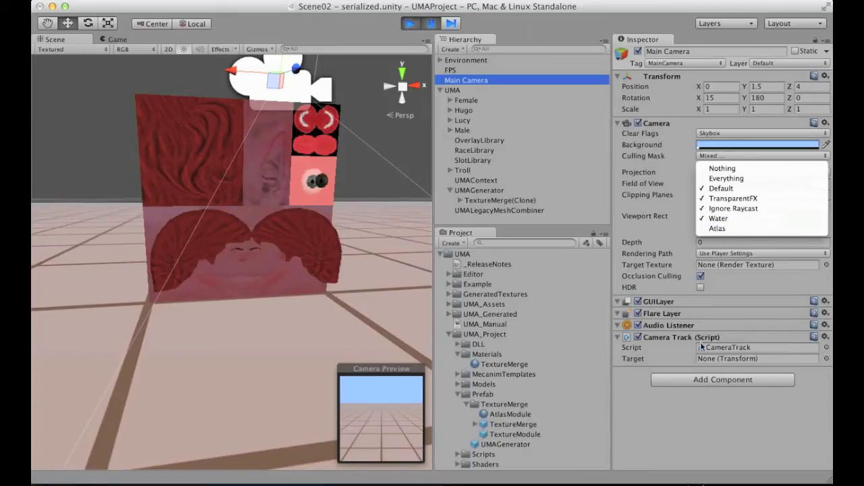
left_click(667, 417)
left_click(410, 25)
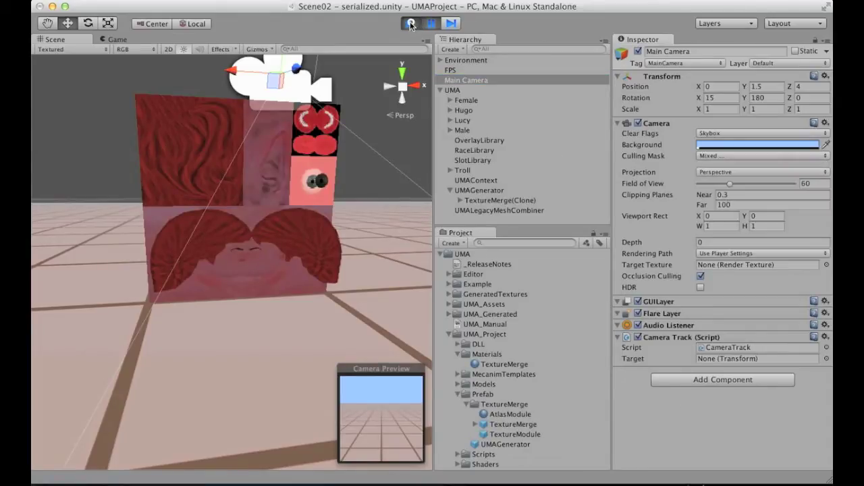
left_click(409, 24)
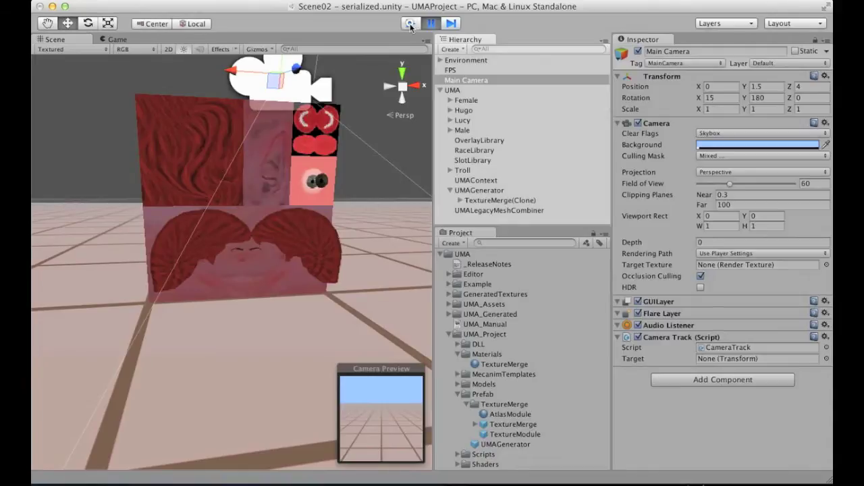
left_click(450, 209)
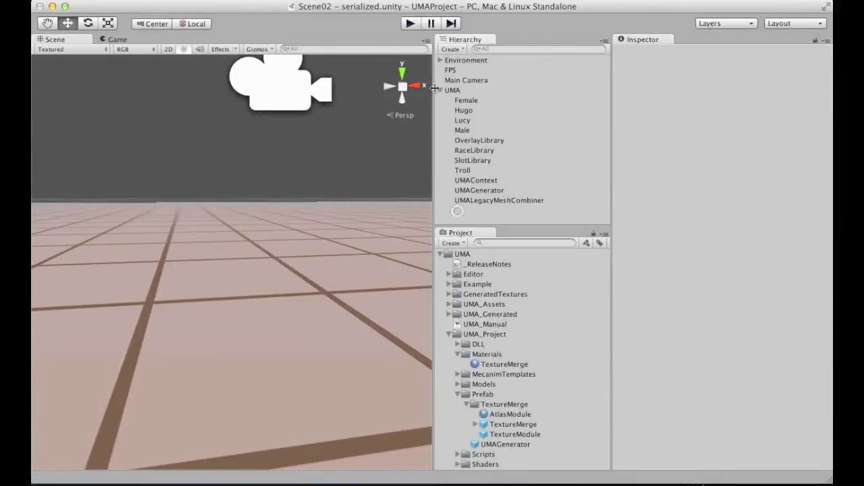
Step: Collapse the scene's UMA group and the Materials, TextureMerge and Prefab folders
left_click(440, 90)
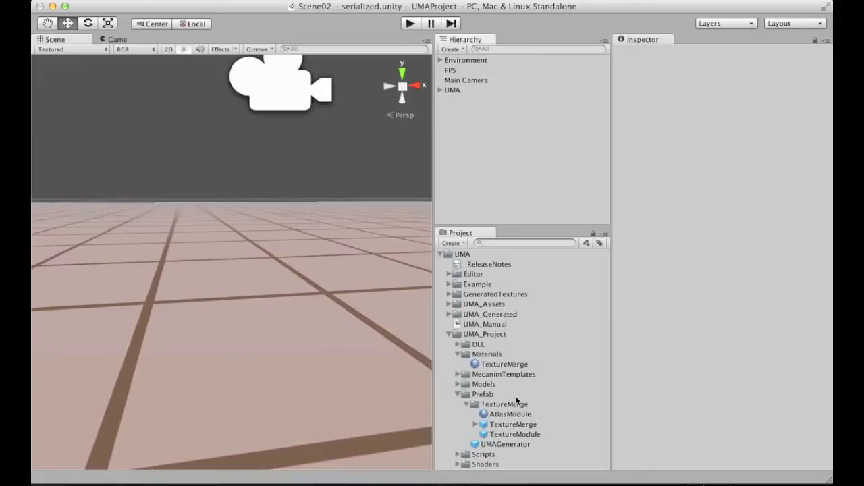
left_click(496, 406)
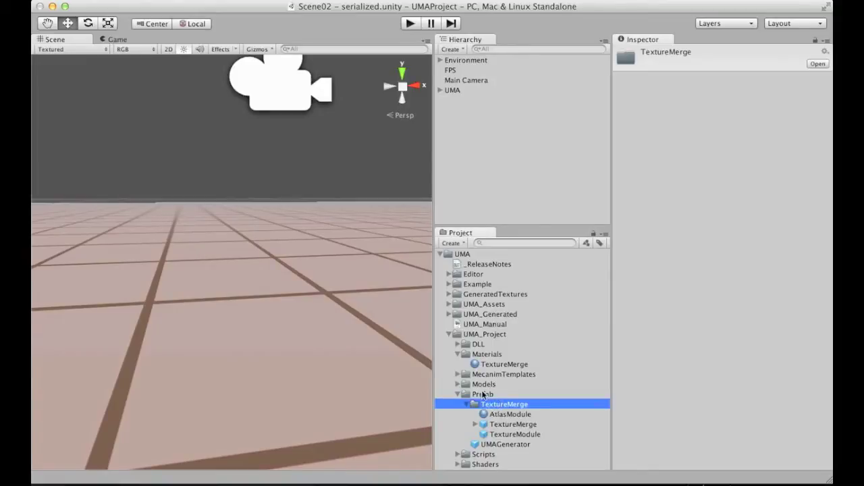
left_click(479, 354)
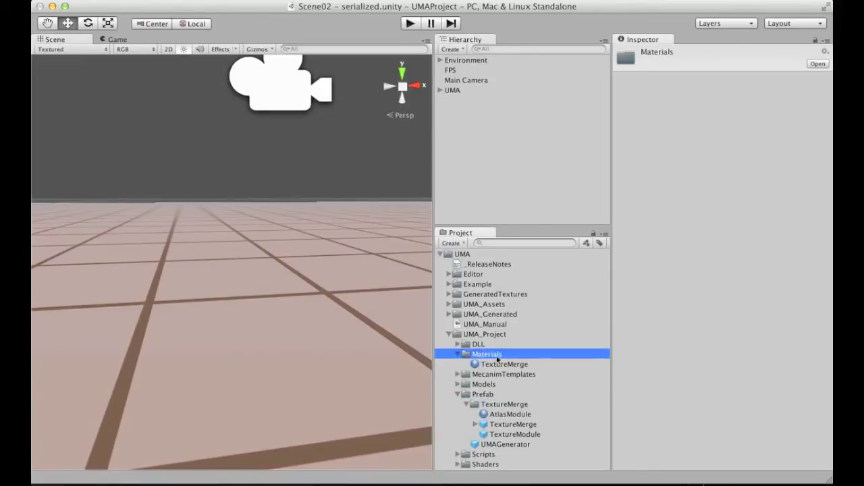
left_click(459, 355)
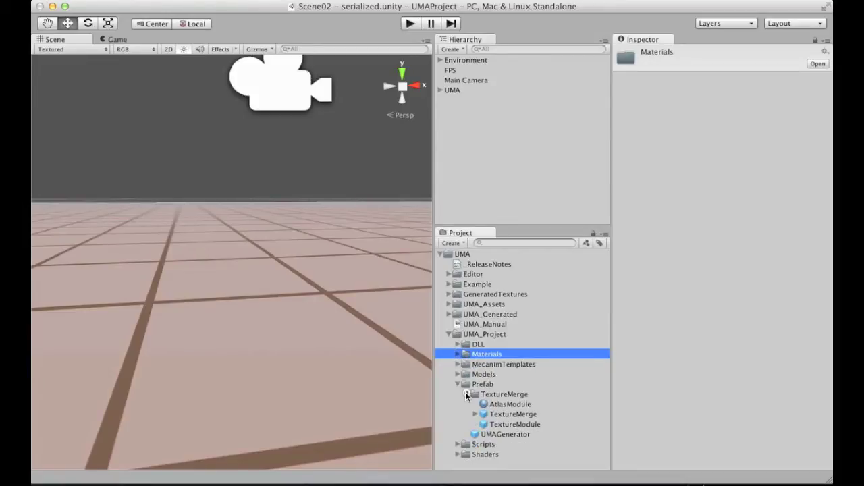
left_click(465, 394)
left_click(458, 385)
Step: Expand MecanimTemplates and view UMAFemaleTemplate, UMAMaleTemplate and UMATemplate
left_click(458, 364)
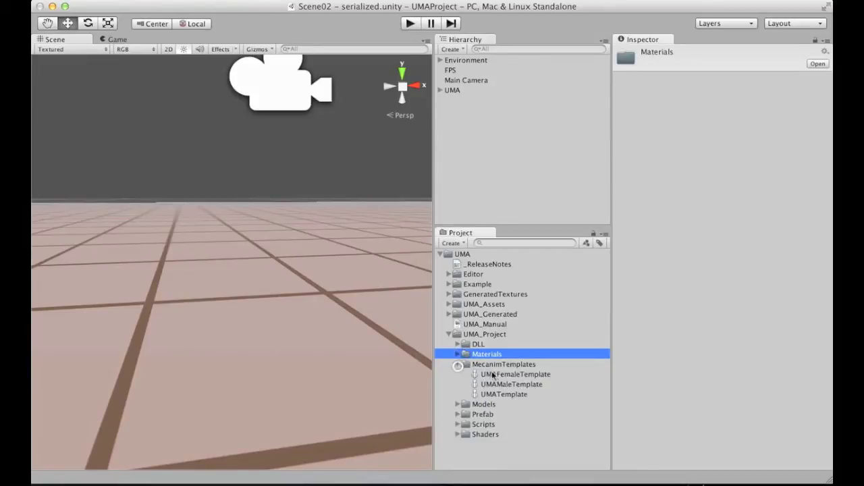
left_click(496, 364)
left_click(508, 375)
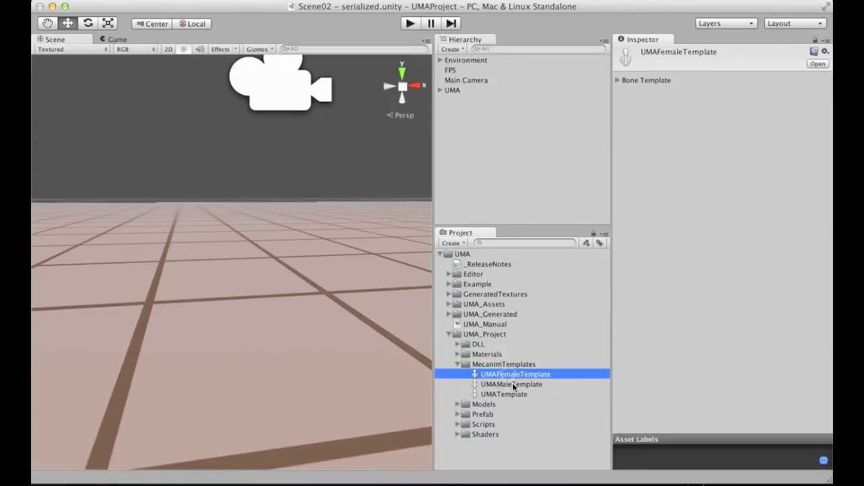
left_click(508, 384)
left_click(506, 394)
left_click(473, 364)
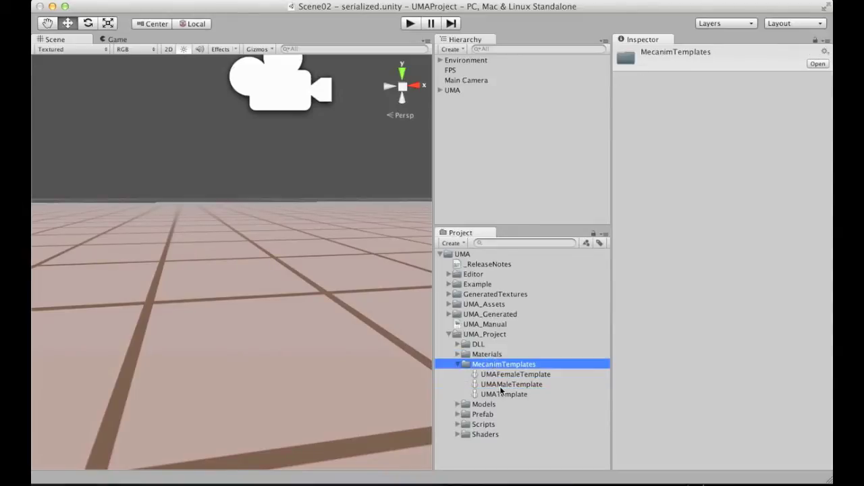
Step: Bring up Male_Unified's import settings from Models › Male and rotate its preview
left_click(456, 404)
scroll(462, 405, "down", 1)
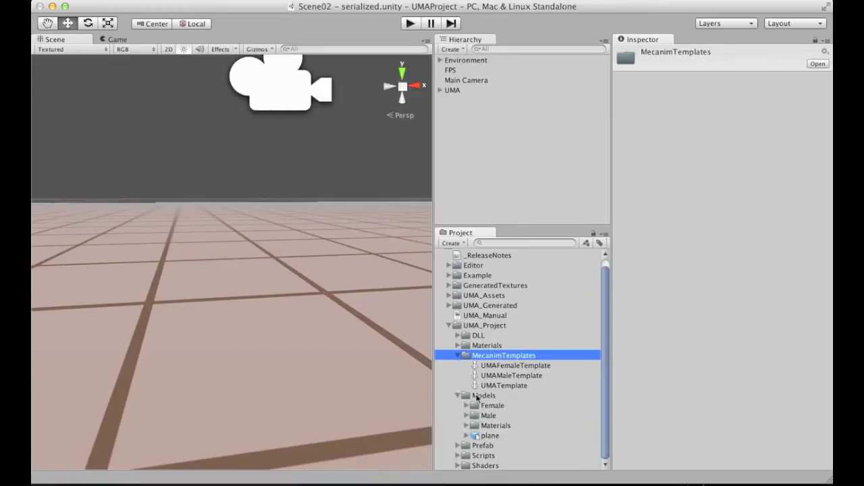
left_click(465, 416)
scroll(473, 415, "down", 3)
left_click(507, 395)
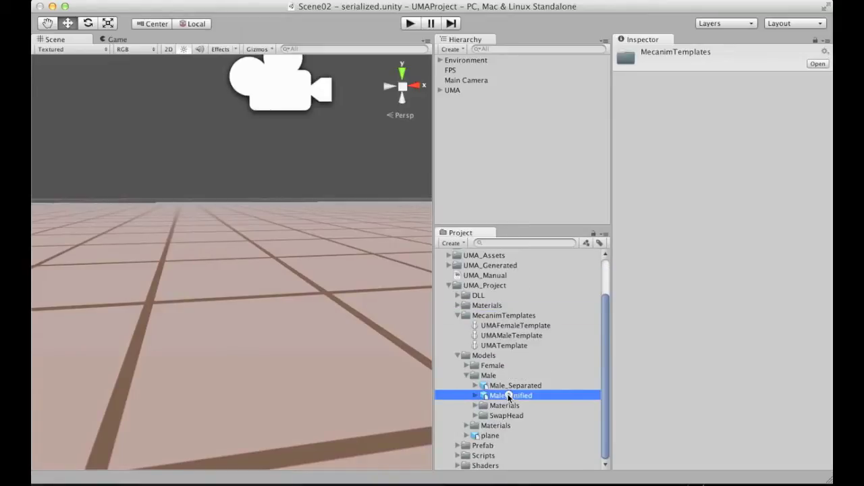
left_click_drag(613, 359, 646, 353)
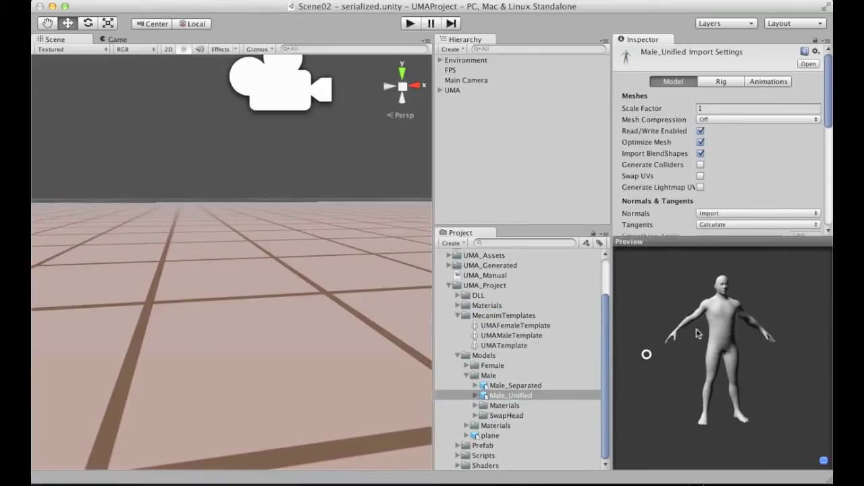
Step: Compare the Humanoid Rig settings of Male_Unified and Male_Separated
left_click(722, 82)
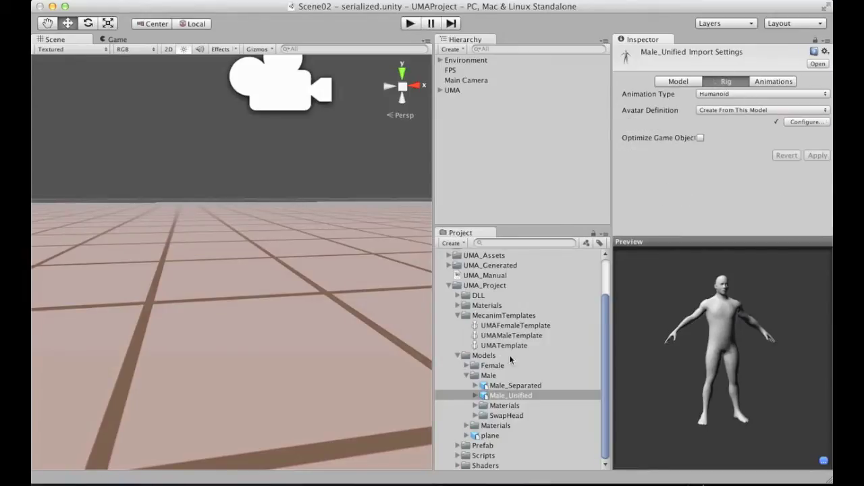
left_click(457, 315)
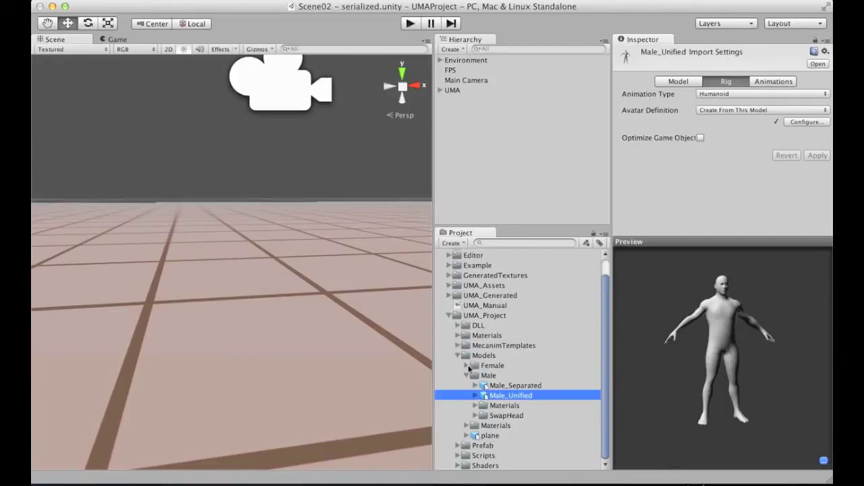
left_click(462, 390)
left_click(510, 388)
mouse_move(652, 341)
left_mouse_down()
mouse_move(665, 345)
mouse_move(646, 339)
left_mouse_up()
left_click(511, 395)
Step: Drag the Male_Separated model into the Hierarchy to add it to the scene
left_click(633, 356)
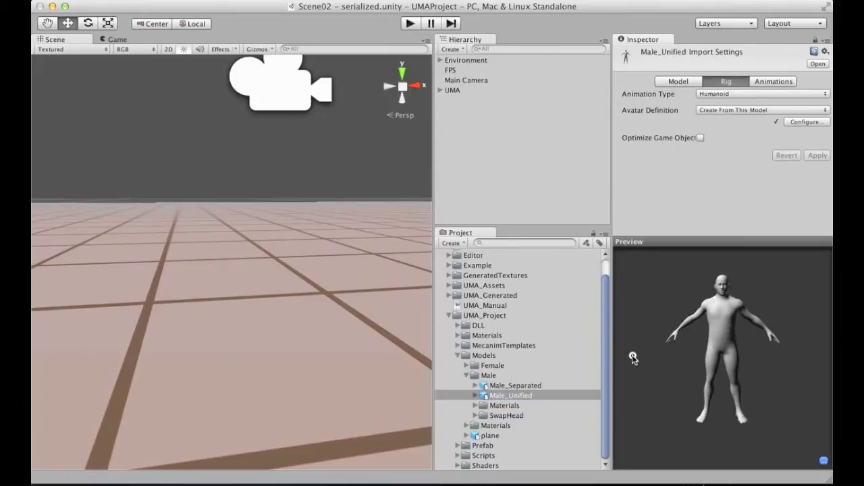
left_click(515, 386)
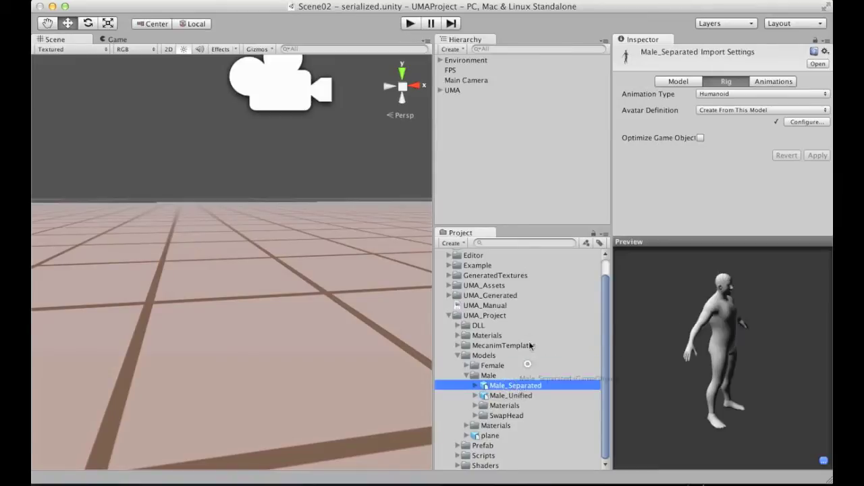
left_click_drag(530, 346, 499, 164)
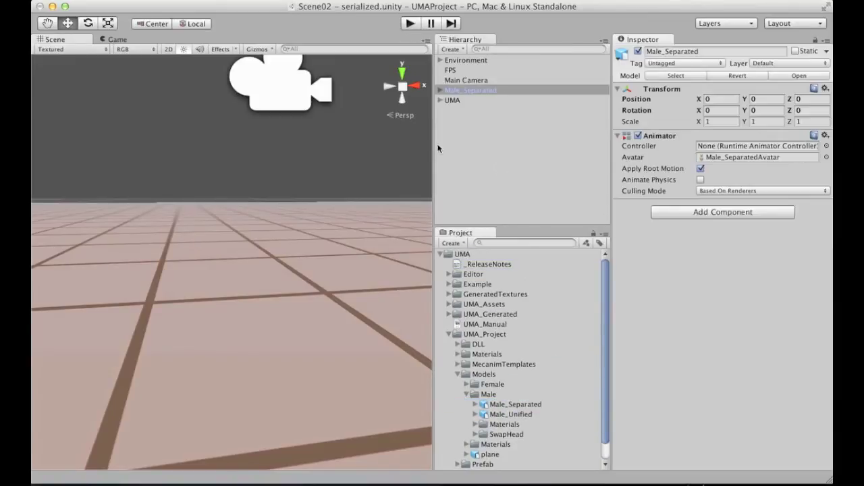
Step: Frame Male_Separated in the Scene view and select its torso and legs parts
double_click(452, 87)
left_click(239, 141)
left_click_drag(239, 141, 384, 193, "alt")
scroll(384, 193, "up", 5)
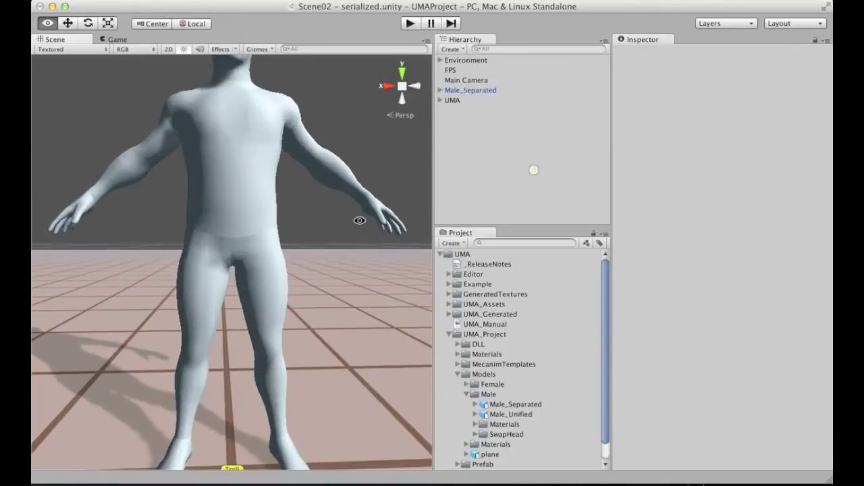
left_click_drag(359, 220, 179, 248, "alt")
scroll(270, 194, "up", 5)
left_click_drag(270, 193, 344, 243, "alt")
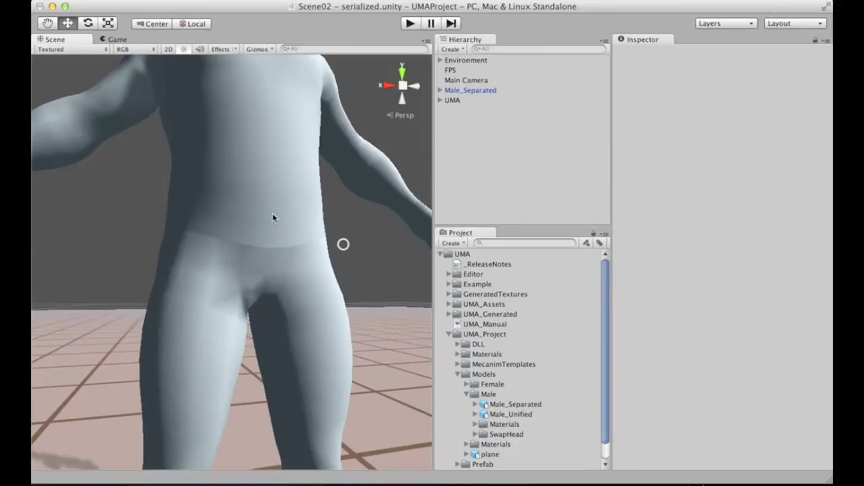
left_click(273, 216)
left_click(224, 232)
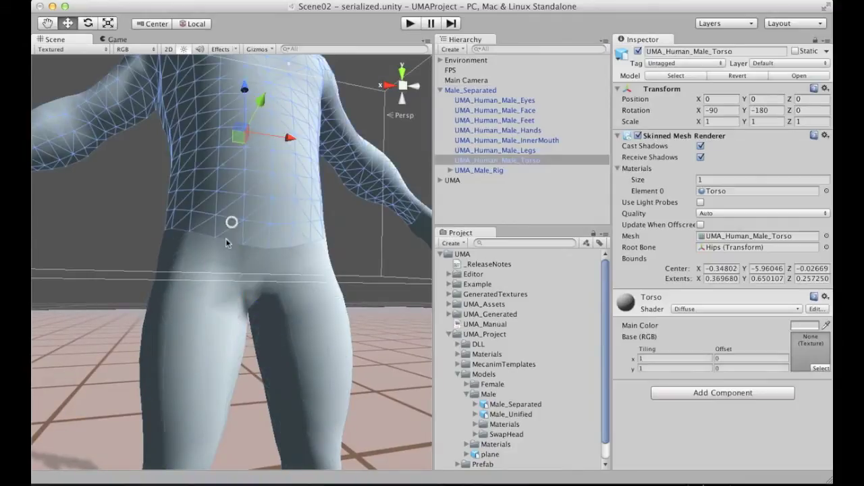
left_click(210, 277)
left_click_drag(213, 275, 288, 144, "alt")
left_click(340, 194)
Step: Toggle scene lighting and view the whole model from several angles, then return to the Move tool
left_click(183, 50)
right_click_drag(243, 126, 257, 266, "alt")
left_click_drag(256, 266, 183, 248, "alt")
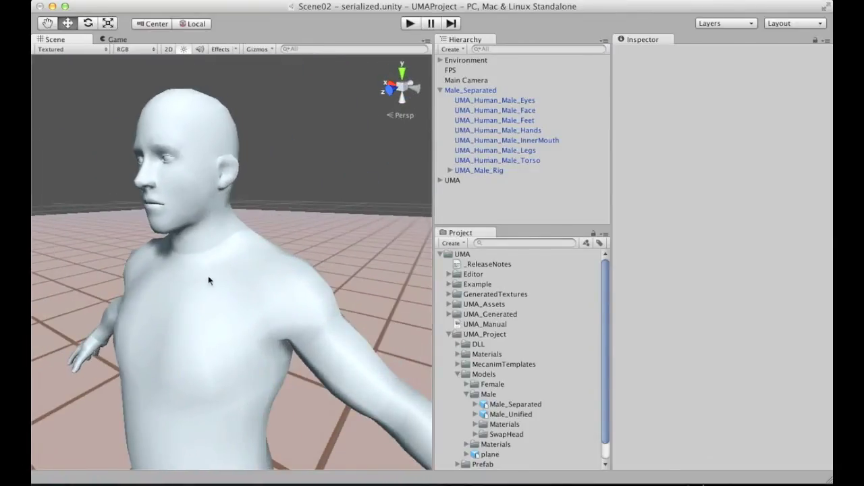
right_click_drag(286, 252, 188, 290, "alt")
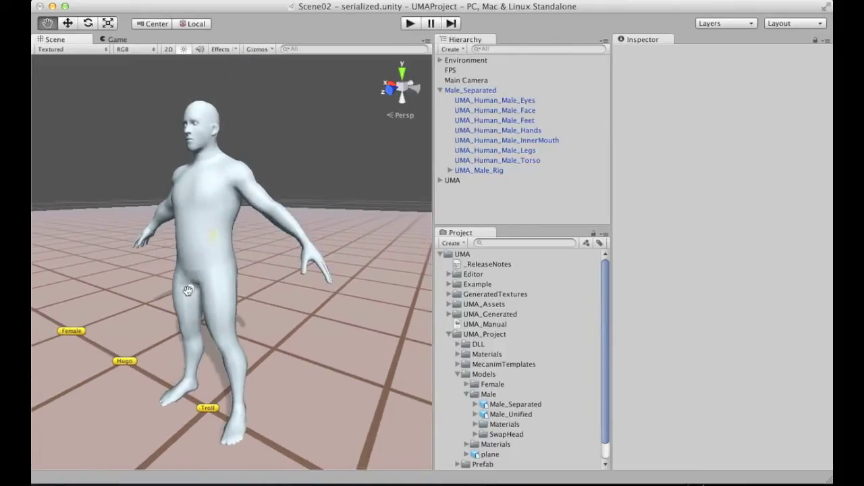
left_click_drag(187, 290, 290, 270, "alt")
key("w")
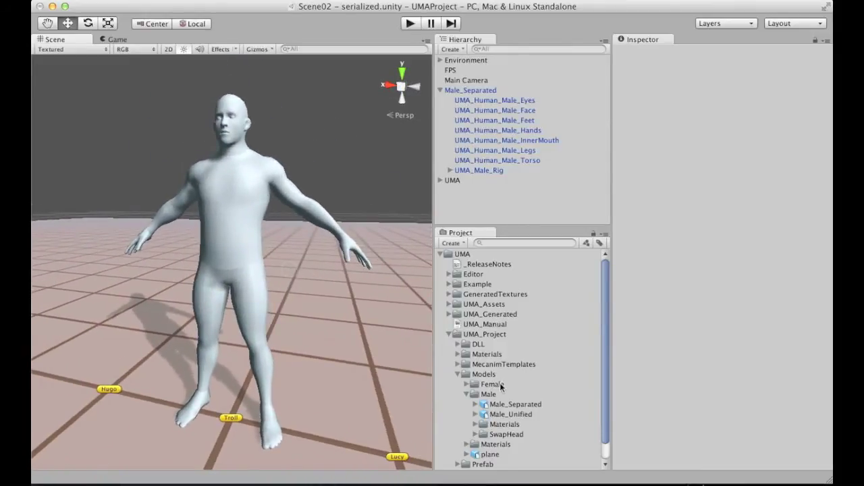
scroll(525, 369, "down", 2)
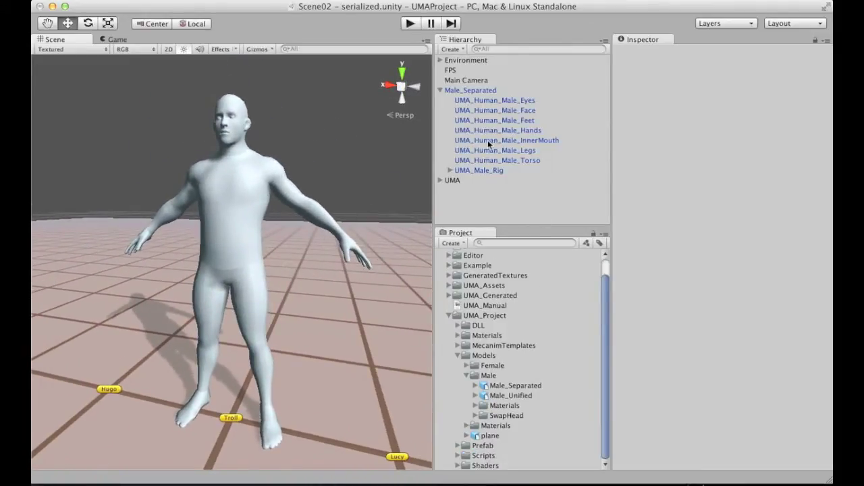
Step: Delete Male_Separated from the Hierarchy with Cmd+Backspace and collapse the Male folder
left_click(471, 91)
key("Left")
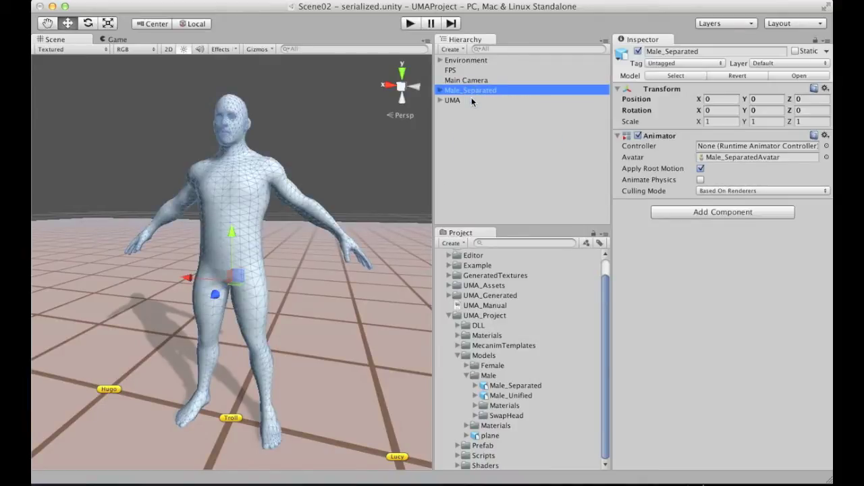
left_click(513, 93)
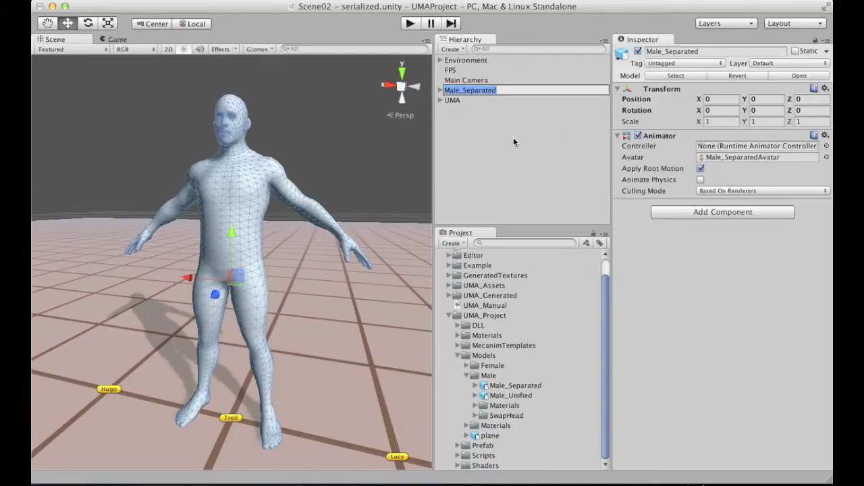
key("Escape")
left_click(517, 92)
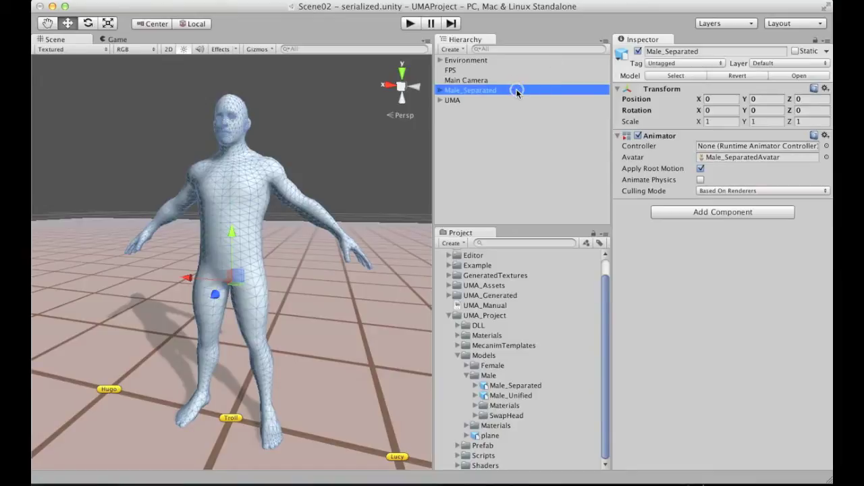
key("super+BackSpace")
left_click(477, 376)
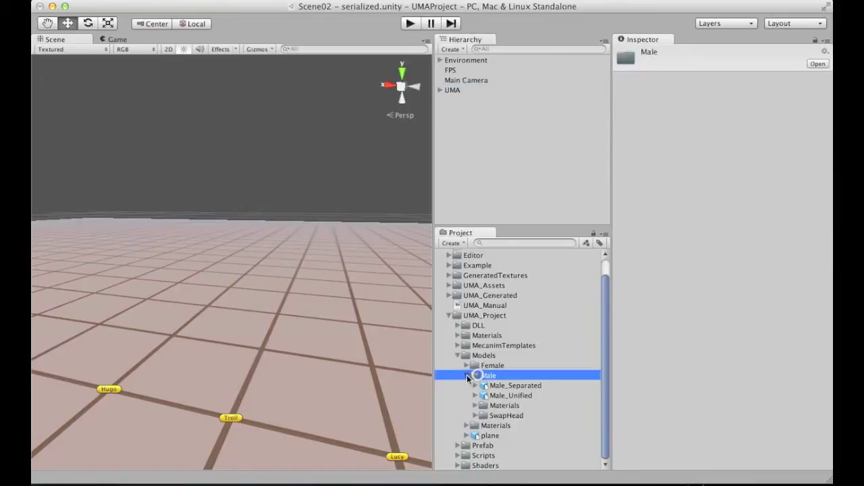
left_click(466, 375)
Step: Fold Models, inspect the UMAGenerator prefab and TextureMerge folder, then fold Prefab away
left_click(462, 375)
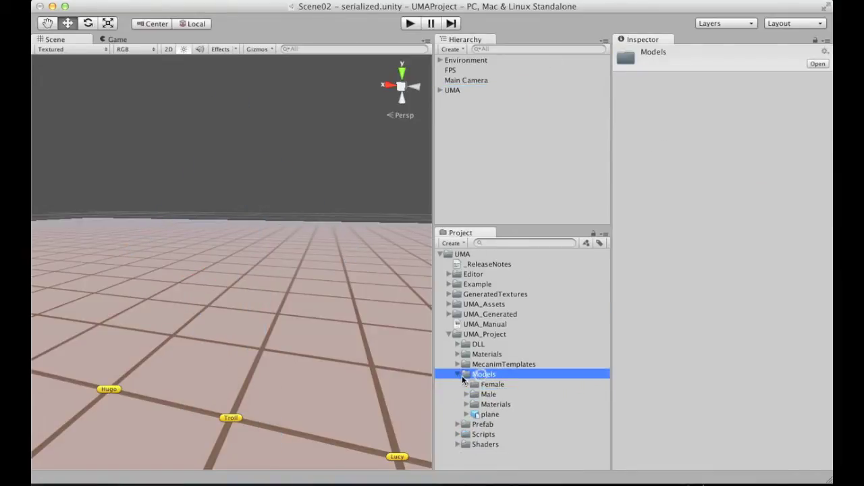
left_click(459, 374)
left_click(459, 384)
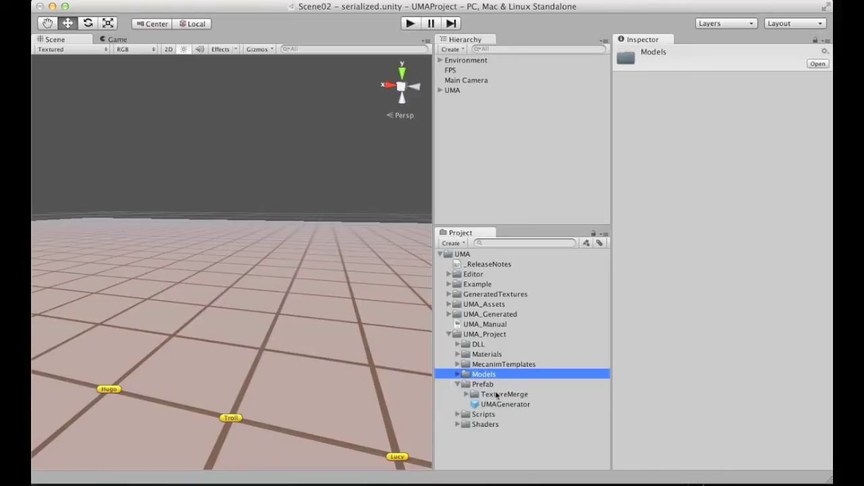
left_click(478, 404)
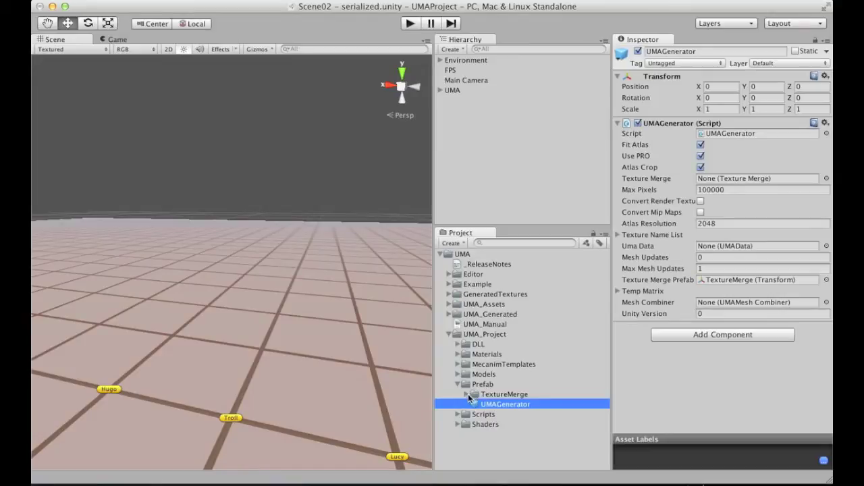
left_click(466, 394)
left_click(474, 394)
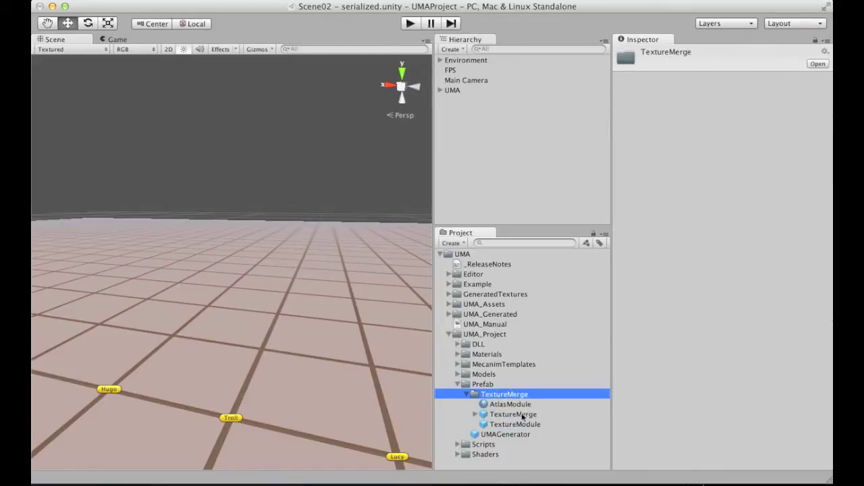
left_click(466, 394)
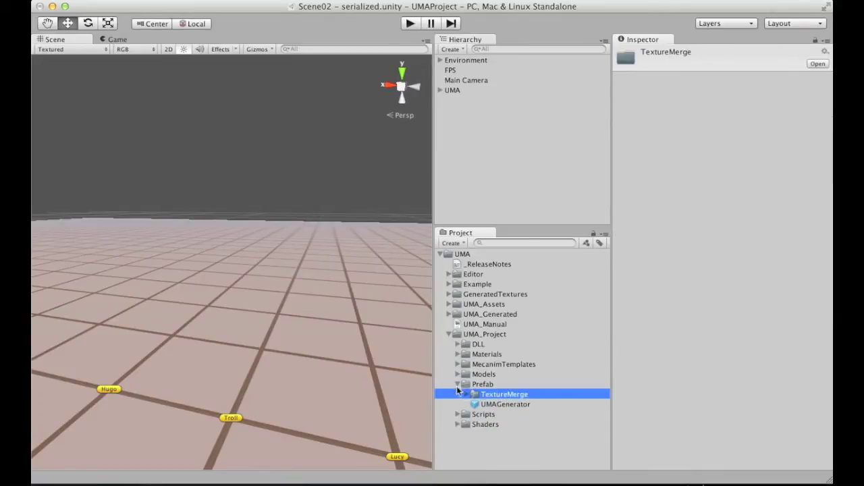
left_click(457, 385)
left_click(462, 421)
Step: Read the UMAContext, UMAPackedRecipeBase, UMARecipeBase and UMATextRecipe scripts, finishing on UMAContext
left_click(458, 394)
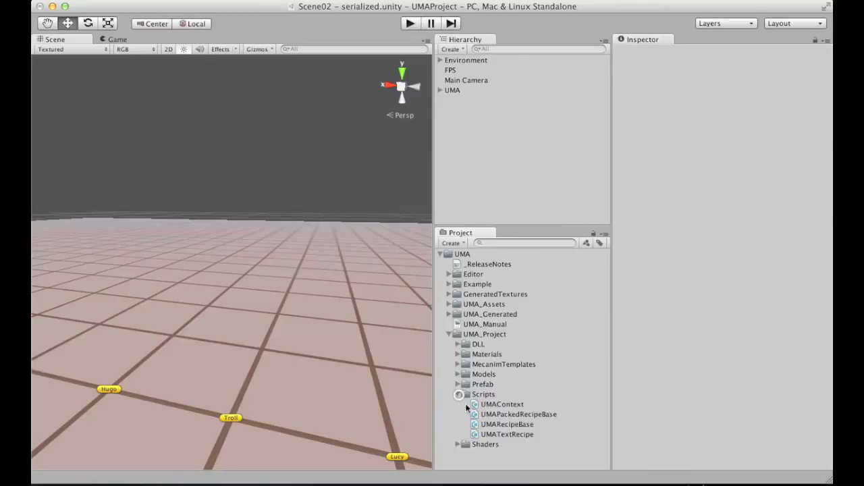
left_click(502, 405)
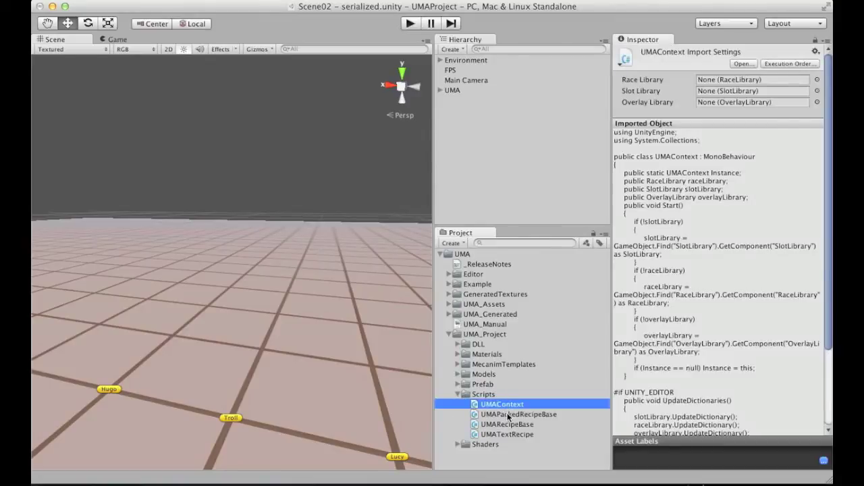
left_click(508, 414)
left_click(510, 424)
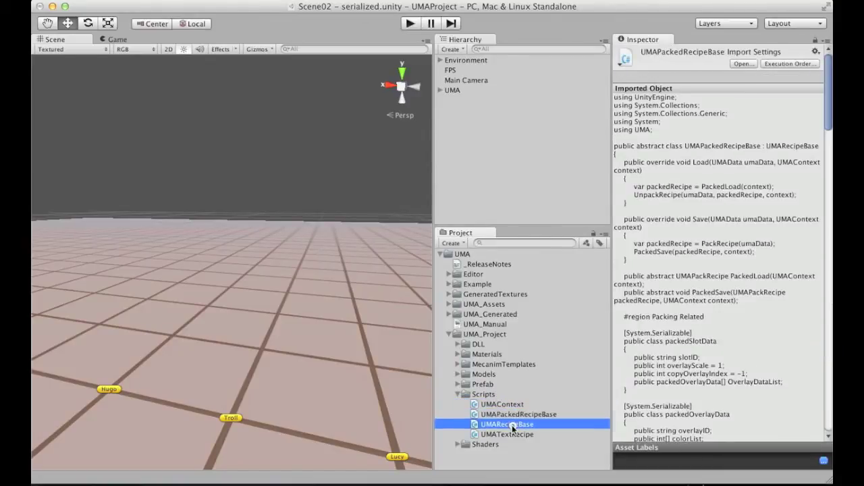
left_click(515, 433)
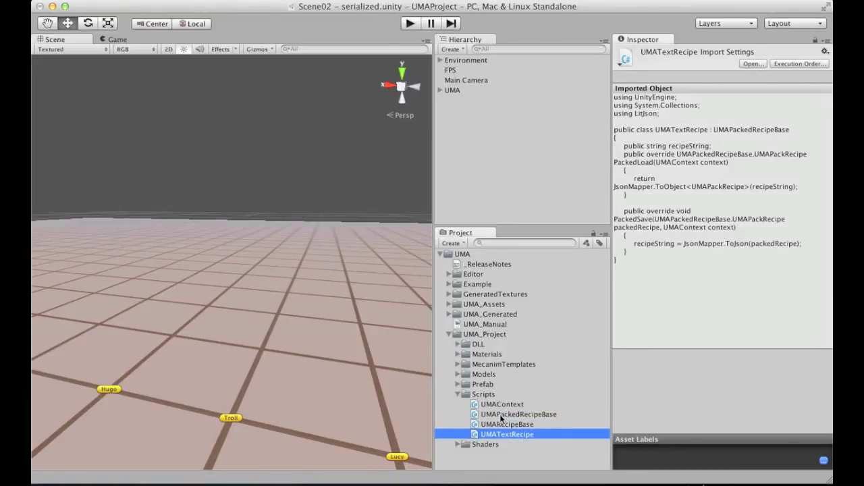
left_click(525, 414)
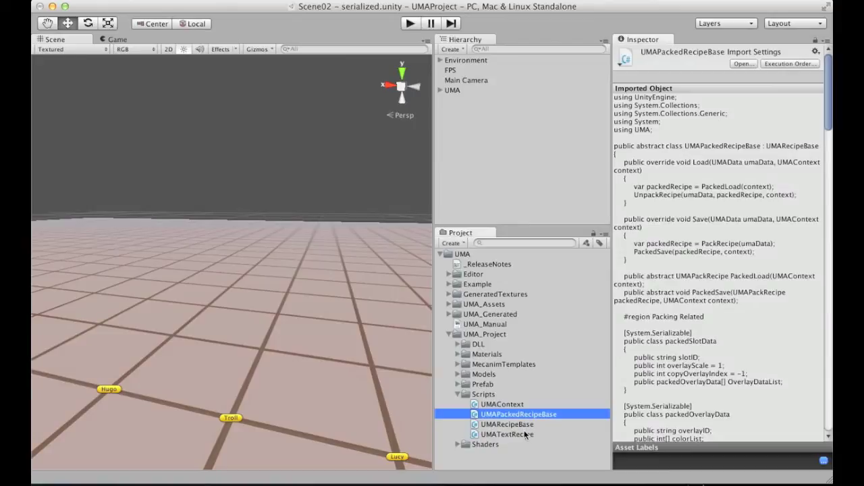
left_click(508, 424)
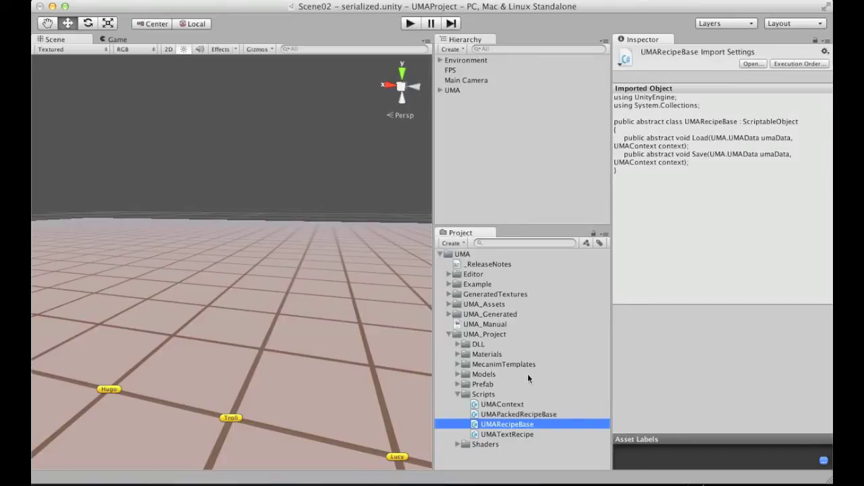
left_click(519, 413)
left_click(482, 395)
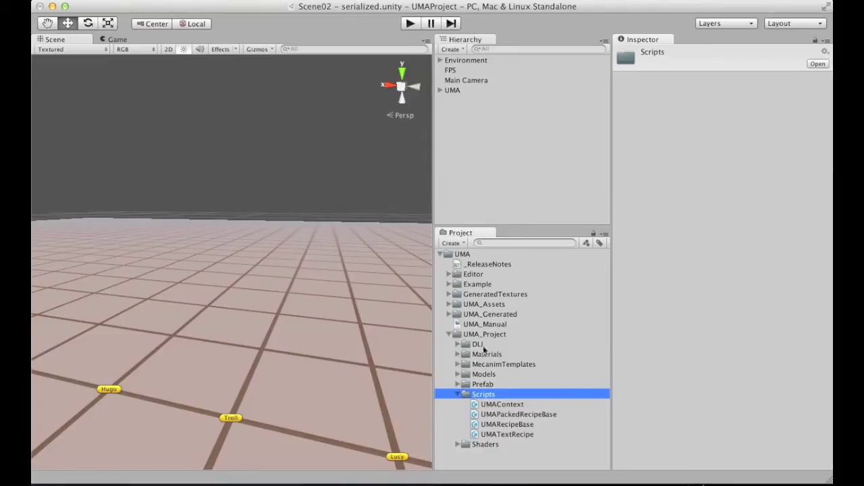
left_click(503, 405)
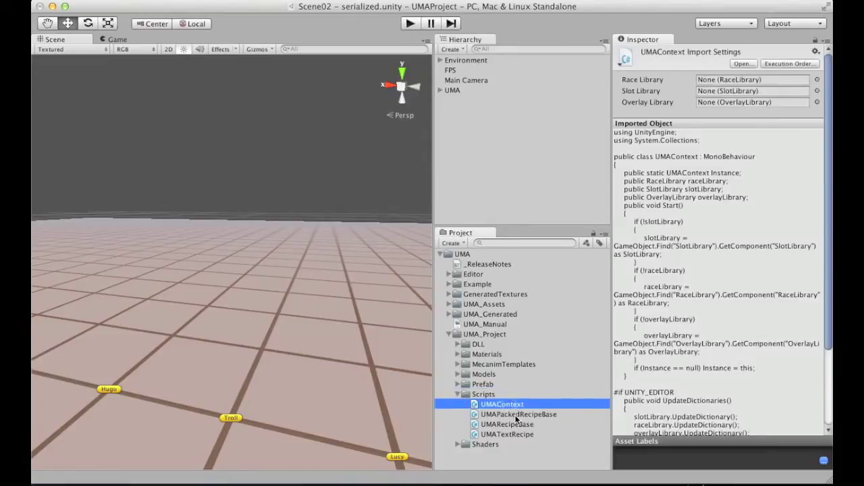
left_click(458, 395)
left_click(456, 404)
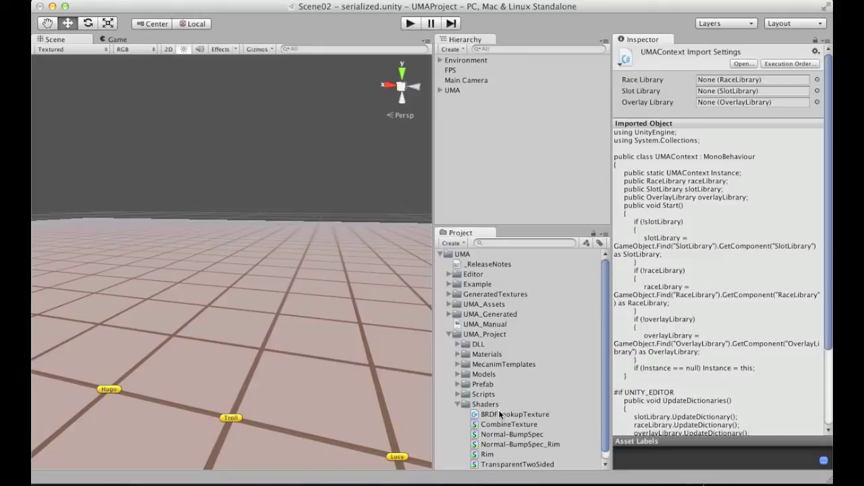
Step: Scroll through the Shaders and UnLogickShaders files, then fold UnLogickShaders, Shaders and UMA_Project
scroll(499, 413, "down", 1)
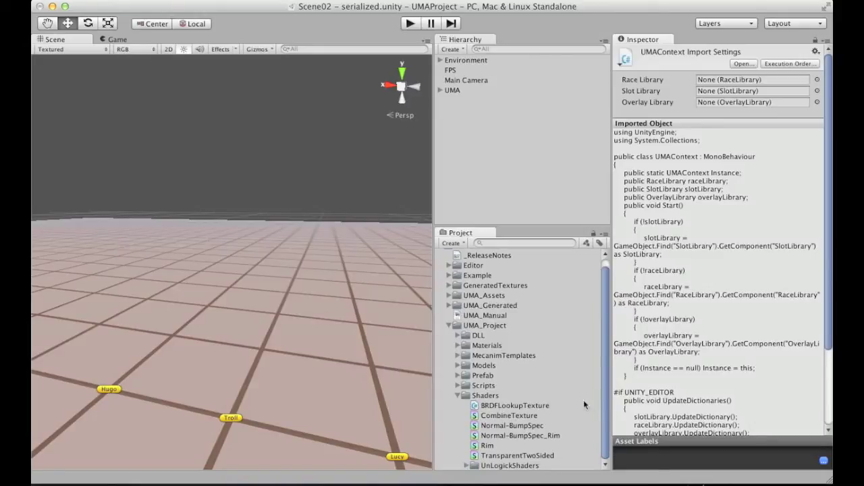
left_click(466, 465)
scroll(604, 451, "down", 3)
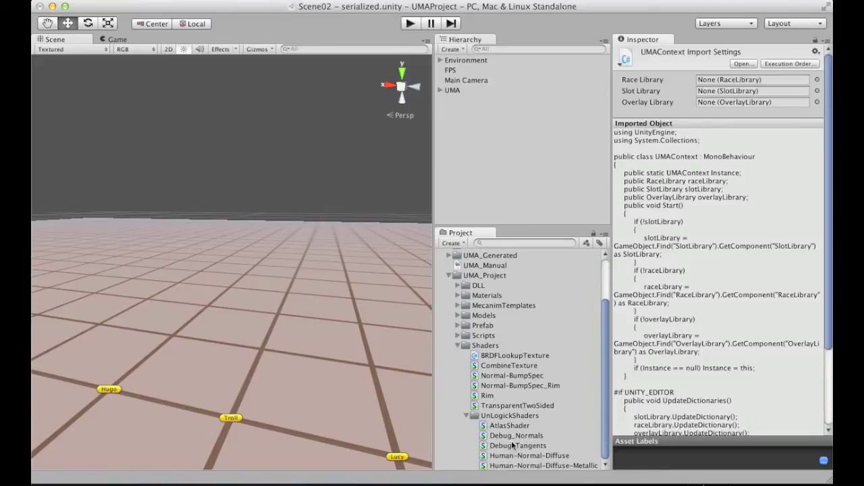
left_click(467, 416)
left_click(457, 405)
left_click(447, 334)
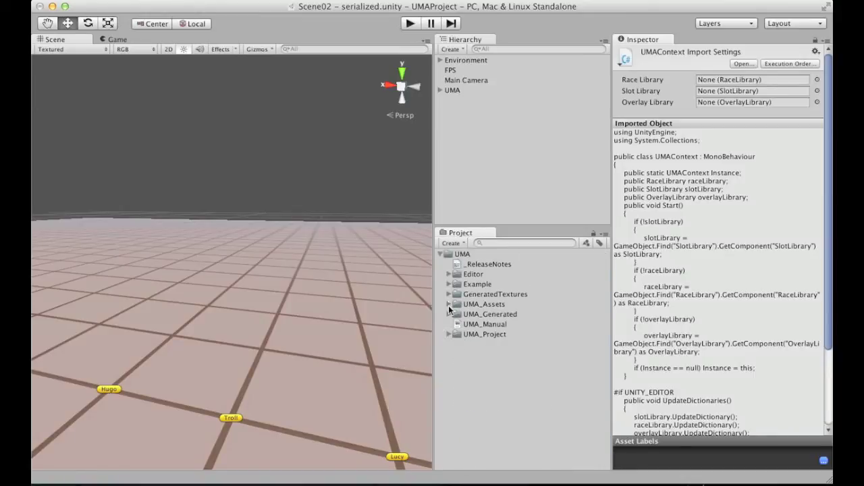
Step: Give the UMABaseShaderSample material the UMA/Regular shader, check its NdotL texture, and enter play mode
left_click(449, 304)
left_click(456, 325)
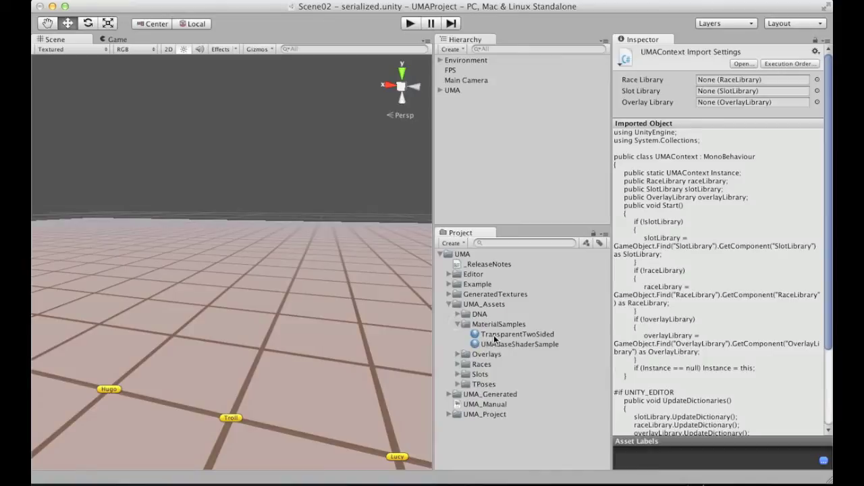
left_click(494, 342)
left_click(723, 64)
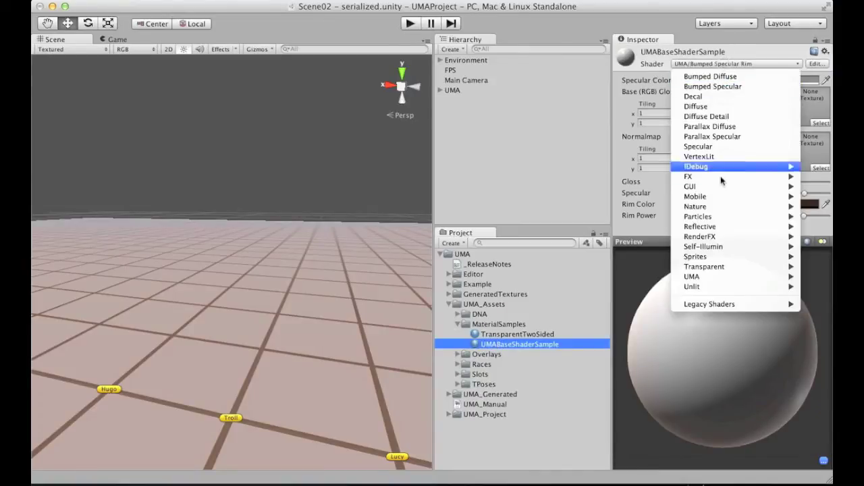
mouse_move(702, 276)
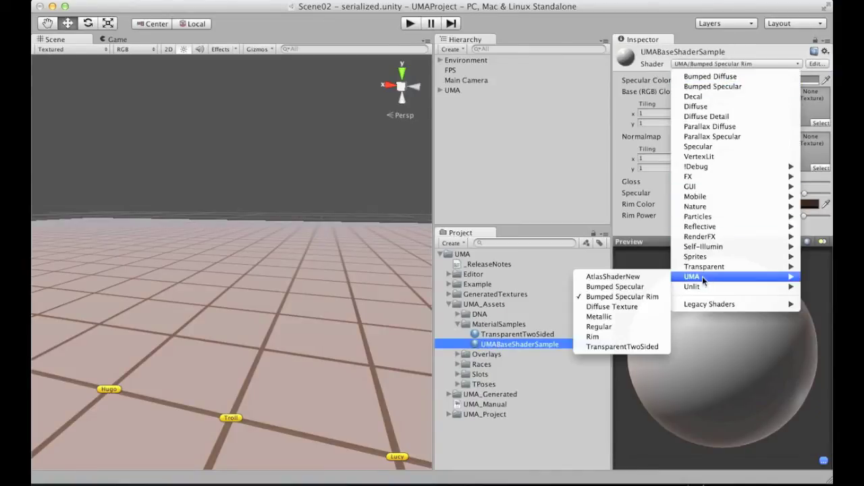
left_click(602, 327)
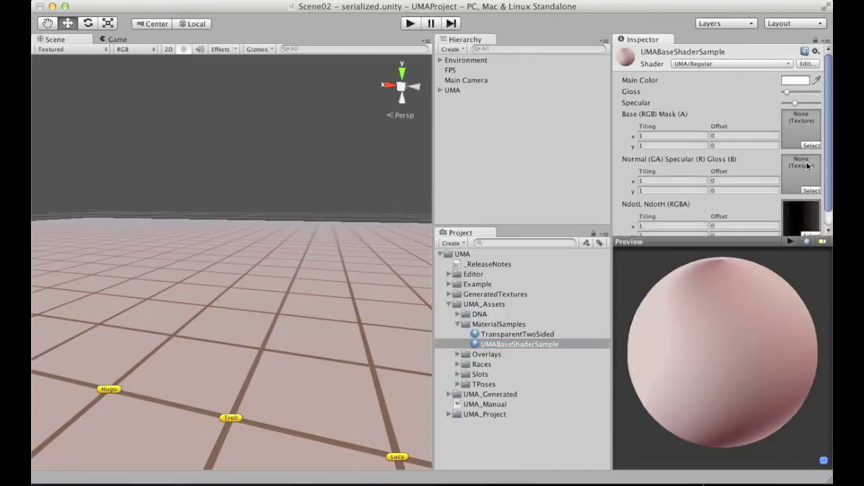
scroll(826, 173, "down", 1)
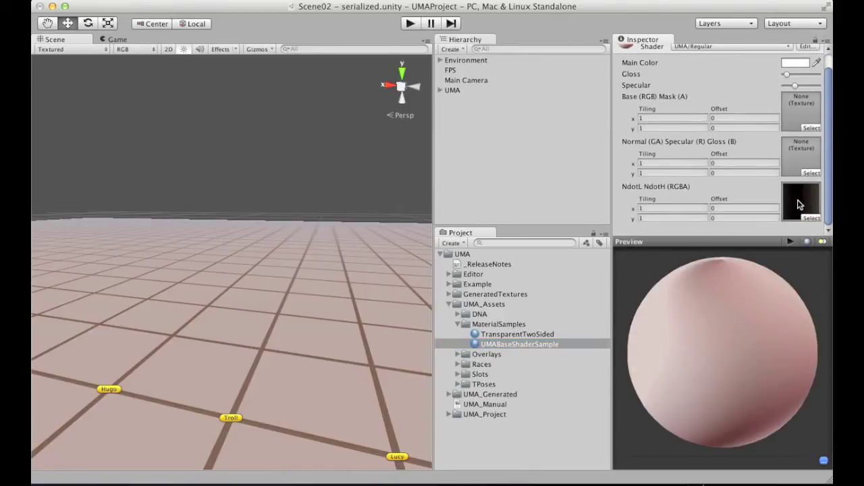
left_click(798, 205)
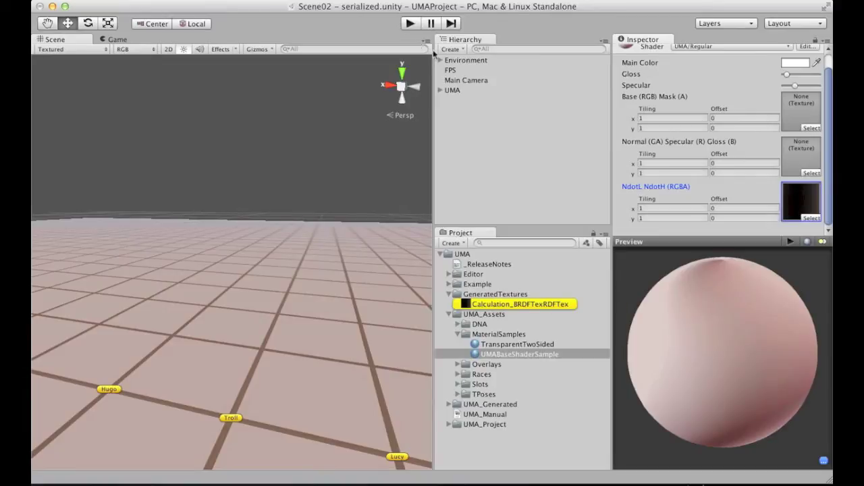
left_click(410, 23)
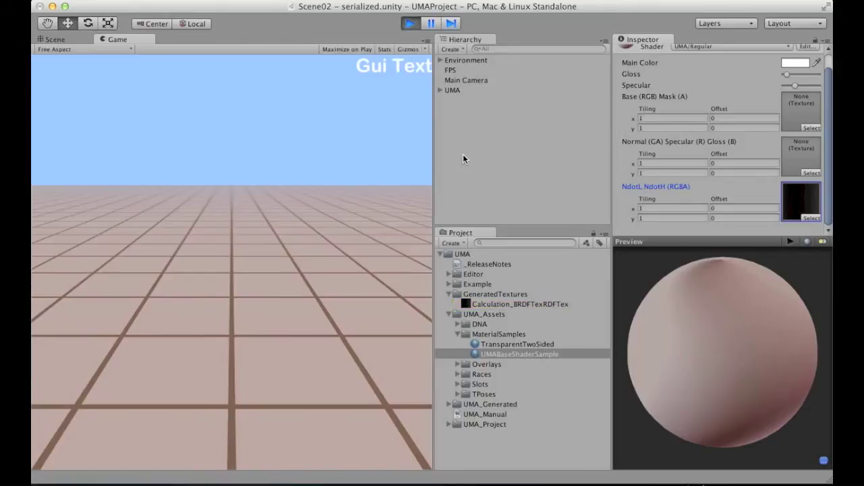
Step: In the Scene view, zoom in on the characters and select UMA_Human_Female
left_click(55, 39)
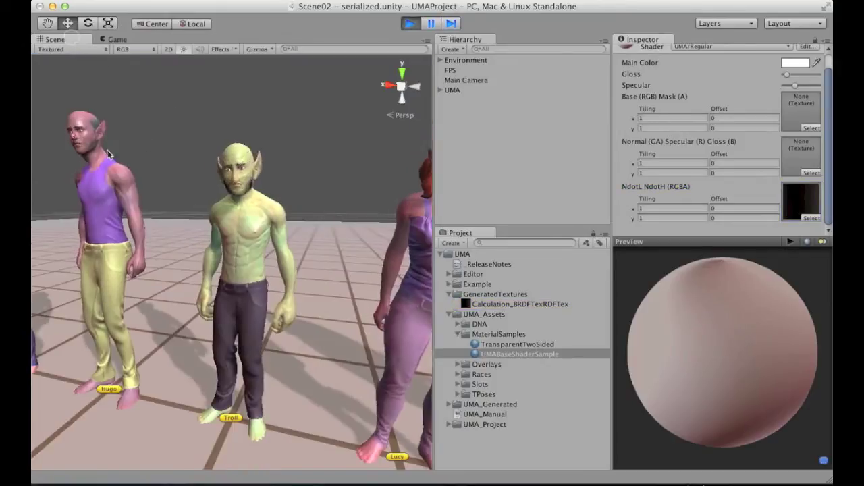
scroll(291, 176, "up", 10)
left_click_drag(292, 176, 283, 218, "alt")
left_click(277, 218)
left_click(243, 103)
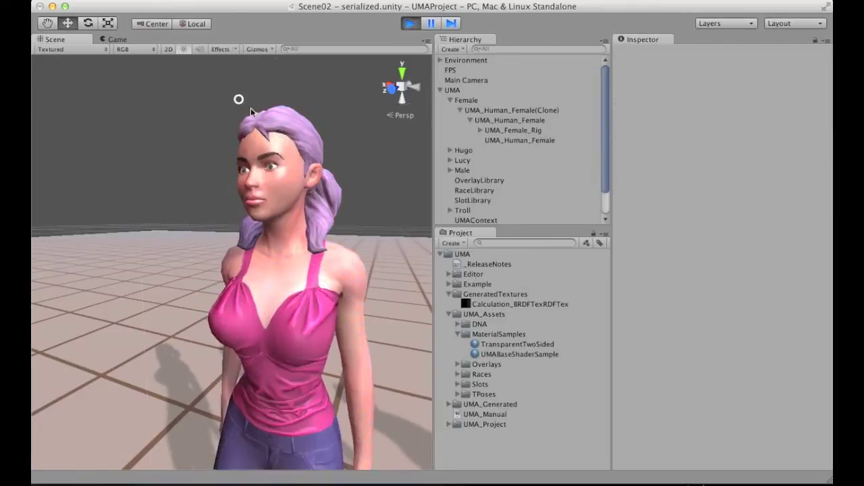
left_click(313, 168)
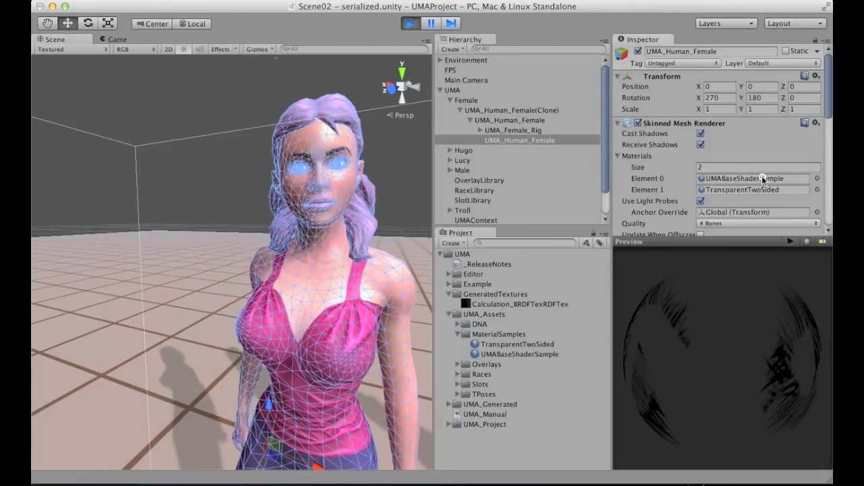
Step: Preview the female's UMABaseShaderSample material, rotating the sphere and adjusting the Specular slider
double_click(756, 178)
left_click_drag(830, 136, 830, 166)
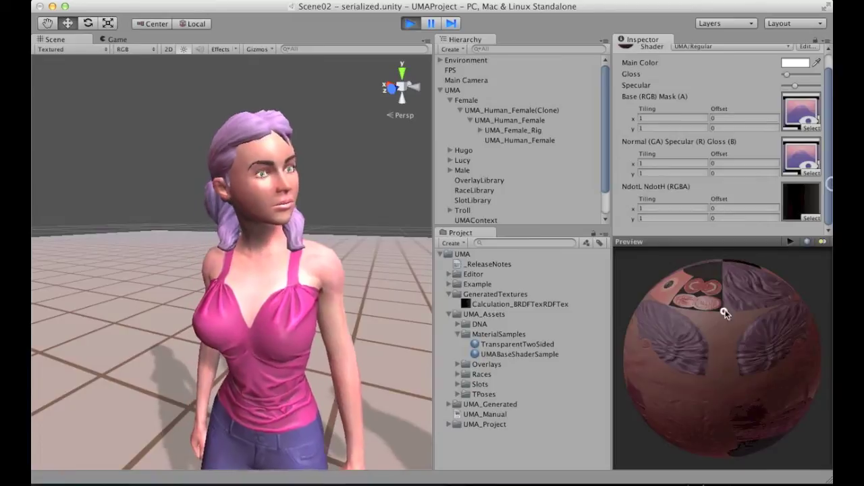
left_click_drag(724, 312, 761, 306)
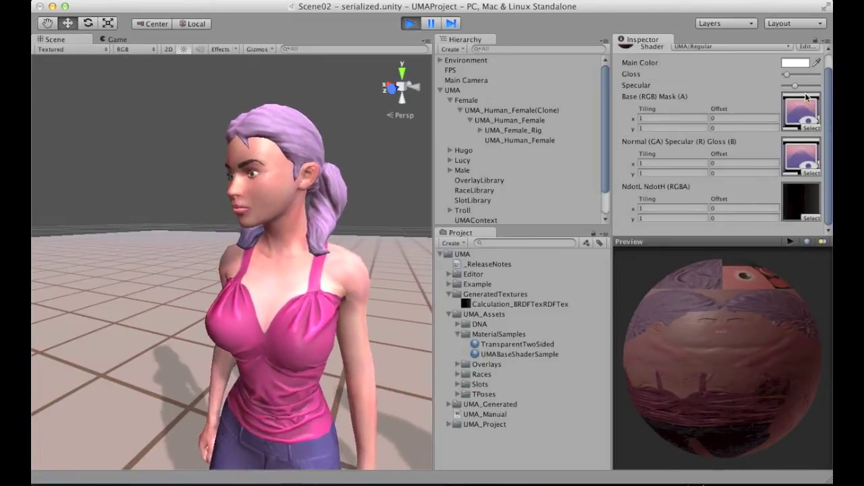
mouse_move(789, 87)
left_mouse_down()
mouse_move(803, 86)
mouse_move(789, 87)
mouse_move(800, 75)
mouse_move(792, 76)
mouse_move(813, 77)
mouse_move(781, 86)
mouse_move(789, 75)
left_mouse_up()
Step: Zoom out to show all five characters: Female, Hugo, Troll, Lucy and Male
scroll(337, 196, "down", 5)
left_click_drag(290, 229, 309, 162, "alt")
right_click_drag(308, 162, 160, 145, "alt")
left_click_drag(160, 144, 210, 213, "alt")
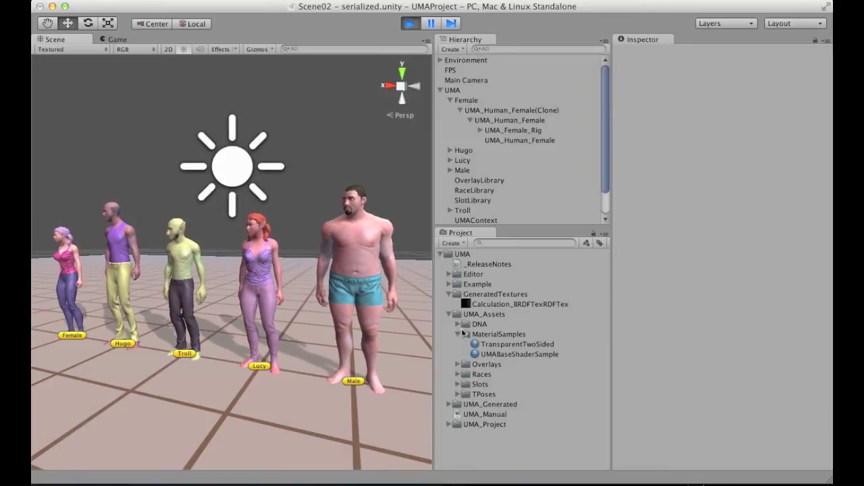
Step: Fold MaterialSamples, GeneratedTextures and the UMA root folder, then stop play mode
left_click(458, 333)
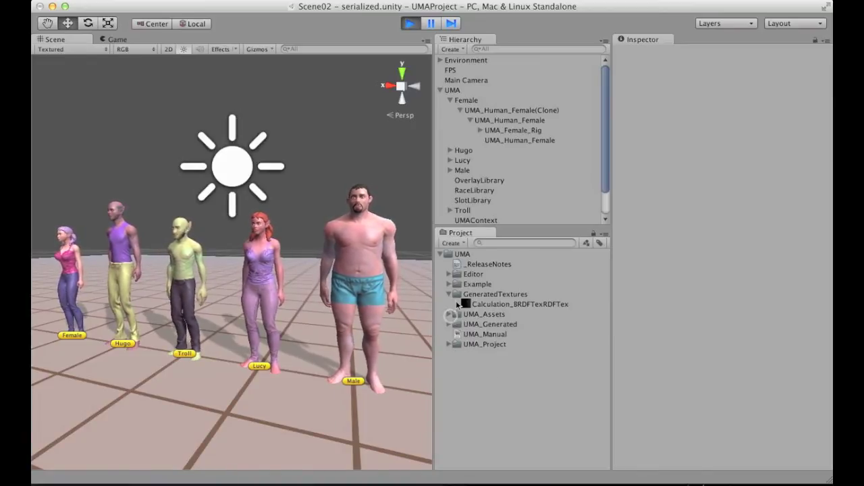
left_click(448, 294)
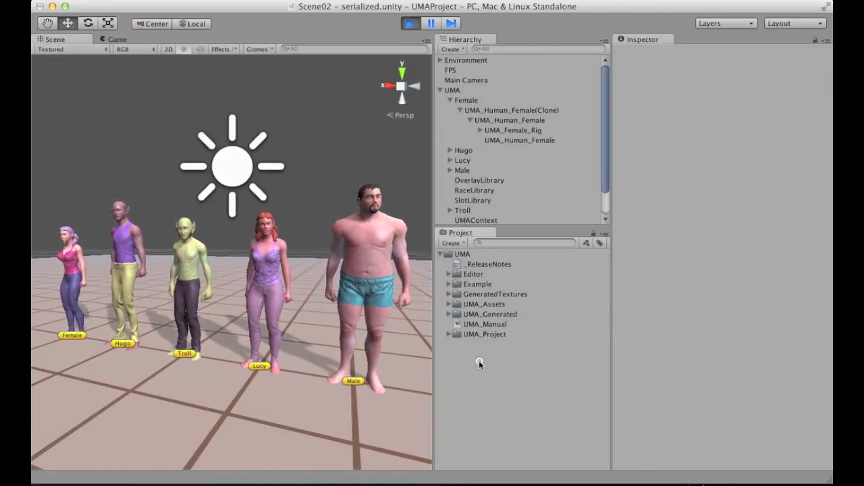
left_click(440, 255)
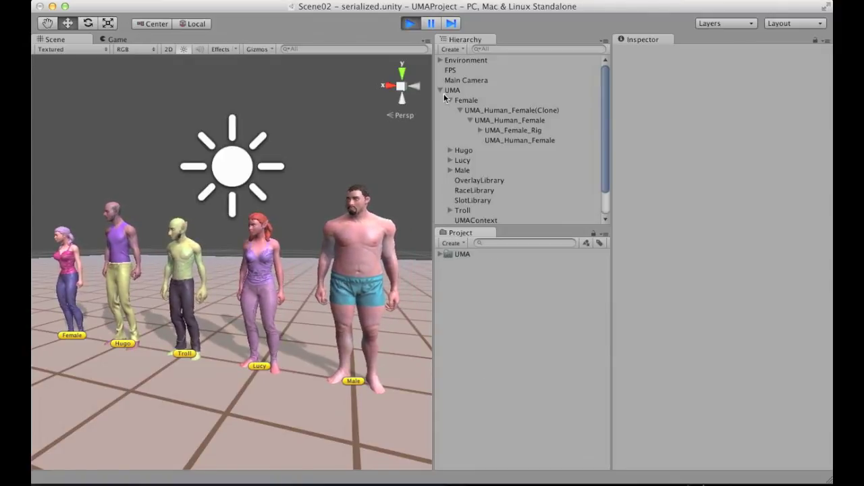
left_click(411, 25)
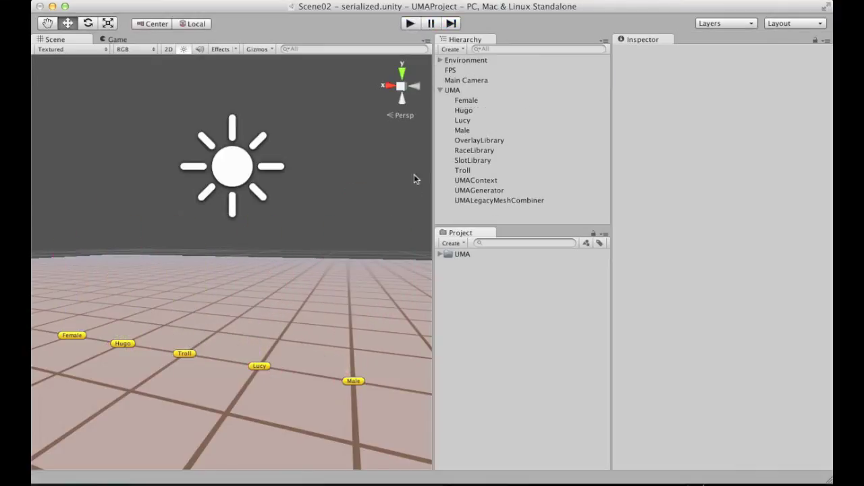
Step: Inspect the RaceLibrary, SlotLibrary and UMAGenerator objects in the Hierarchy, then deselect
left_click(475, 150)
left_click(475, 160)
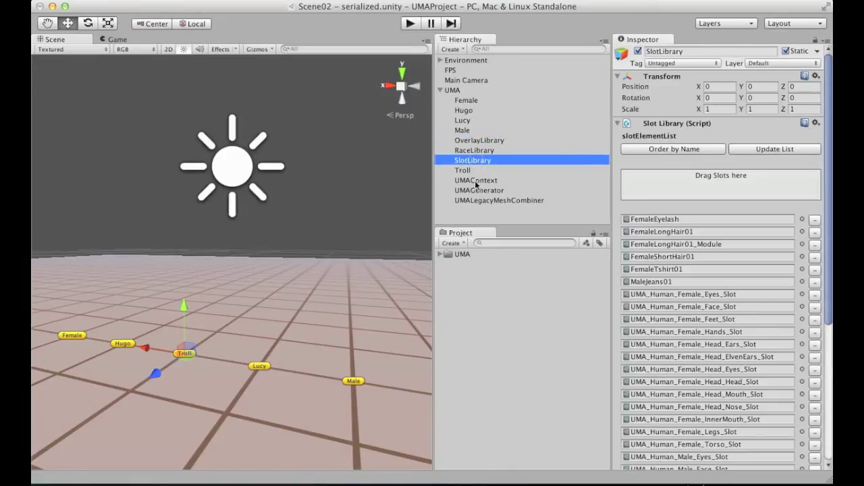
left_click(486, 191)
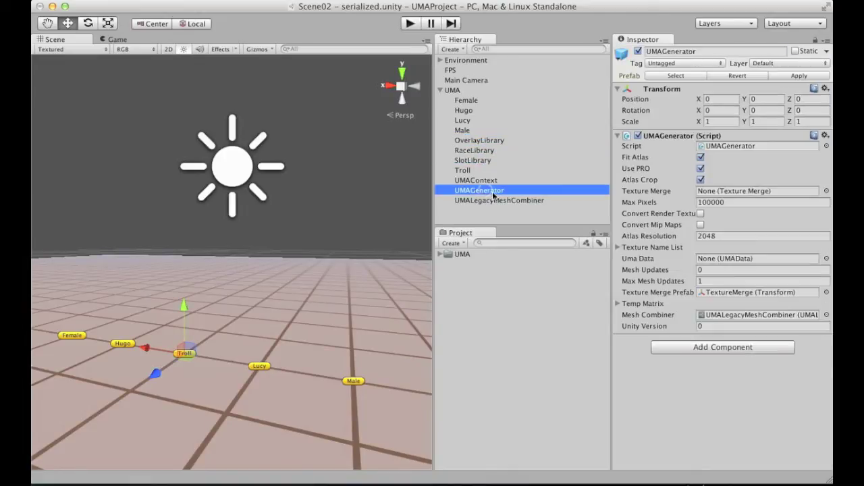
left_click(475, 303)
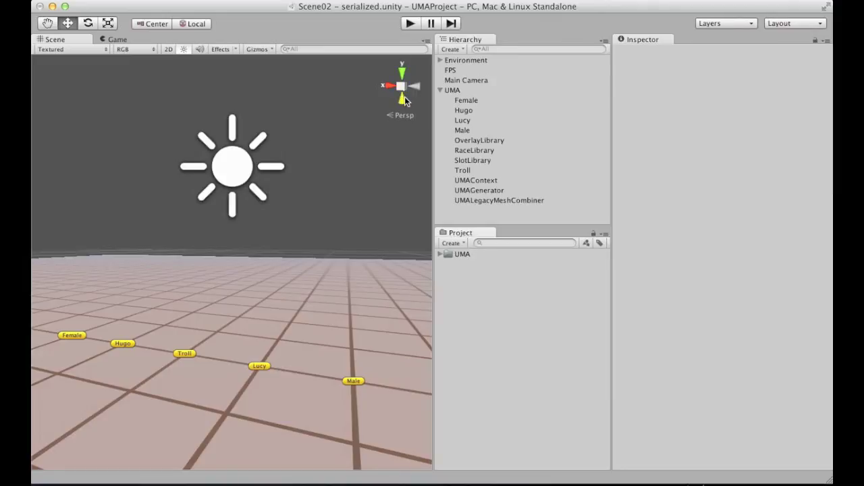